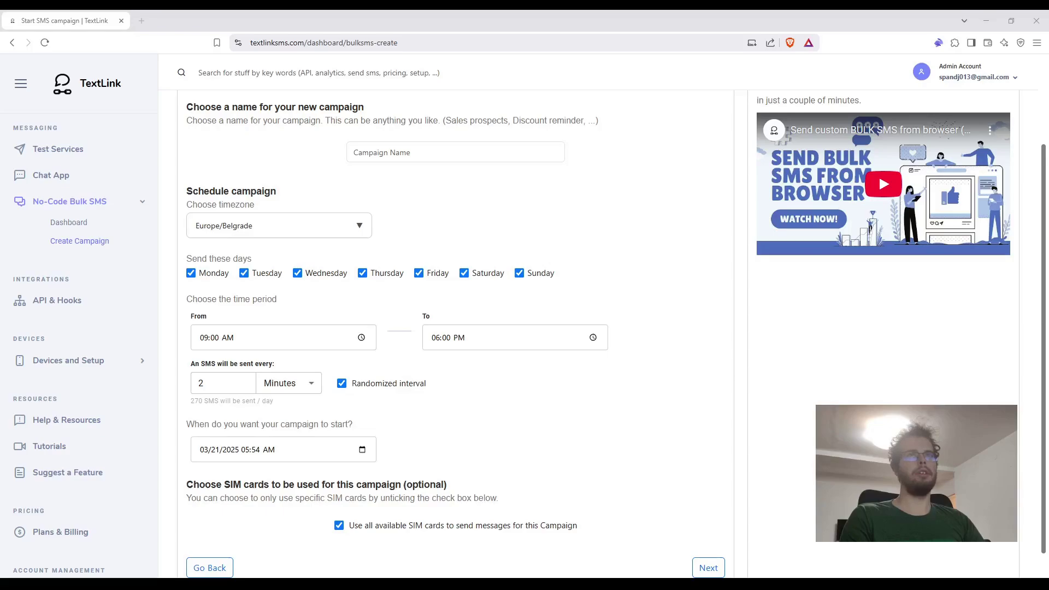
- Name the new campaign "Sales prospects", copying the wording from the example names in the field's description
{"action": "scroll", "coordinate": [615, 334], "scroll_direction": "up", "scroll_amount": 1}
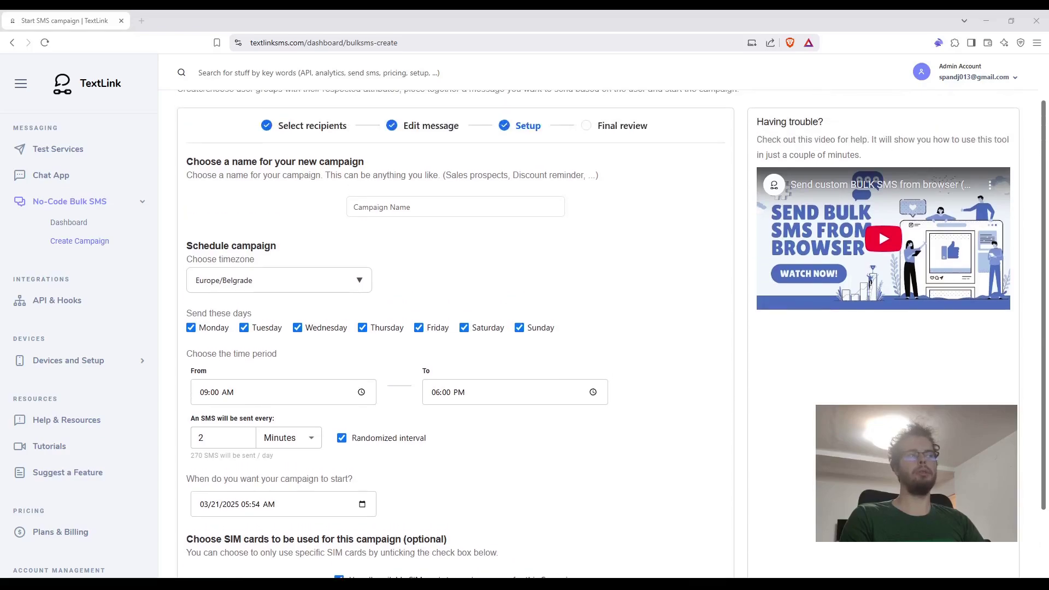
{"action": "left_click", "coordinate": [475, 208]}
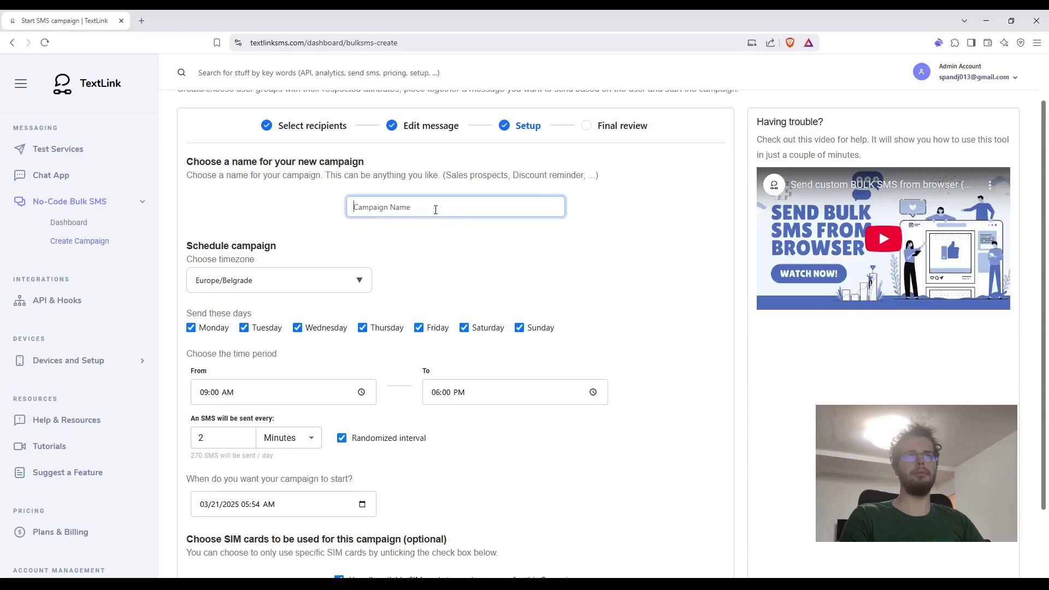
{"action": "scroll", "coordinate": [459, 271], "scroll_direction": "up", "scroll_amount": 1}
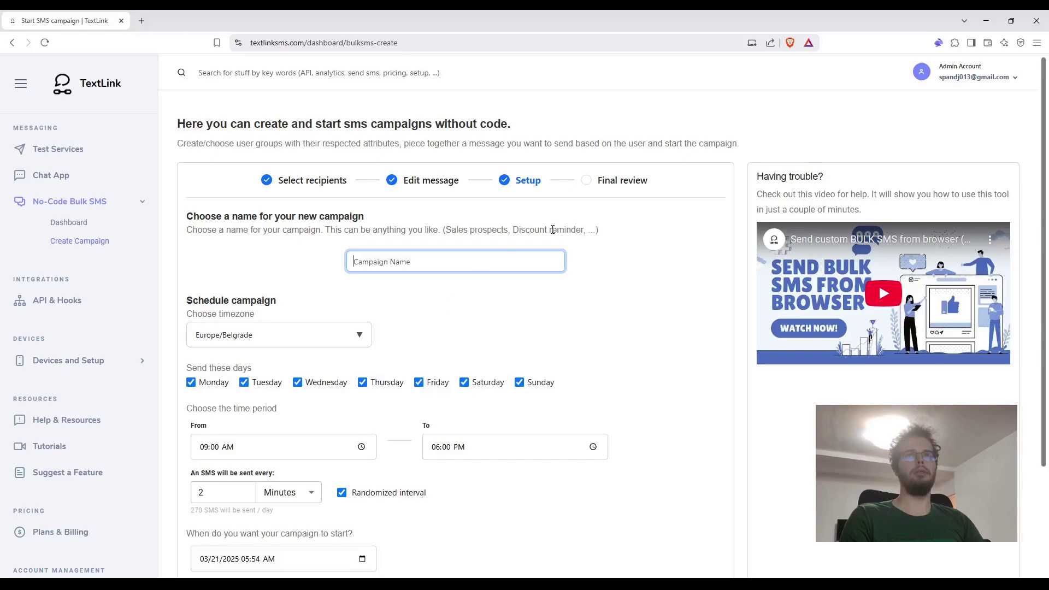
{"action": "left_click_drag", "start_coordinate": [446, 230], "coordinate": [510, 230]}
{"action": "key", "text": "ctrl+c"}
{"action": "left_click", "coordinate": [481, 262]}
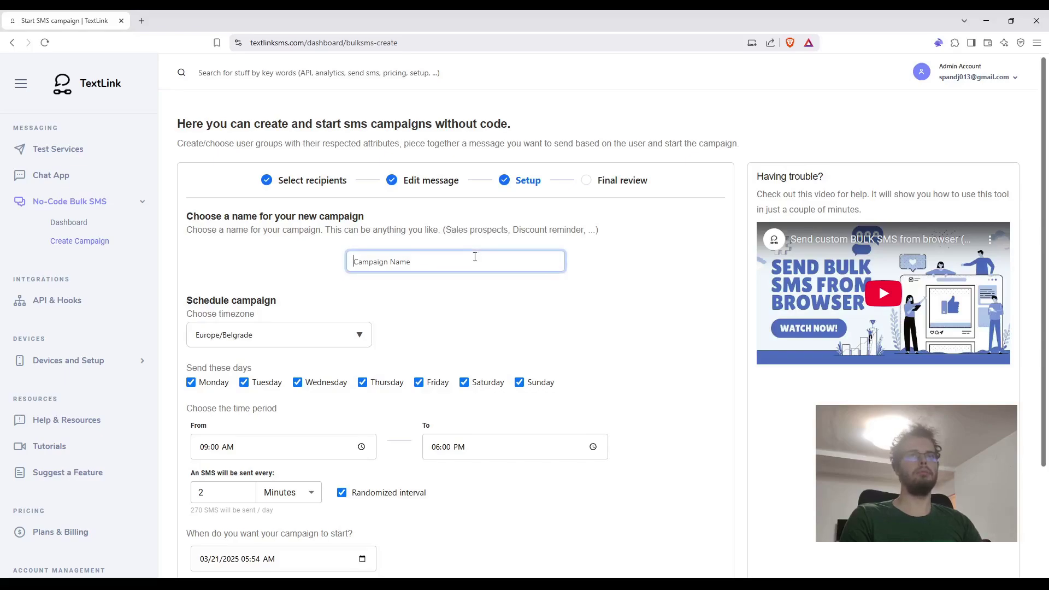
{"action": "key", "text": "ctrl+v"}
{"action": "left_click", "coordinate": [498, 307]}
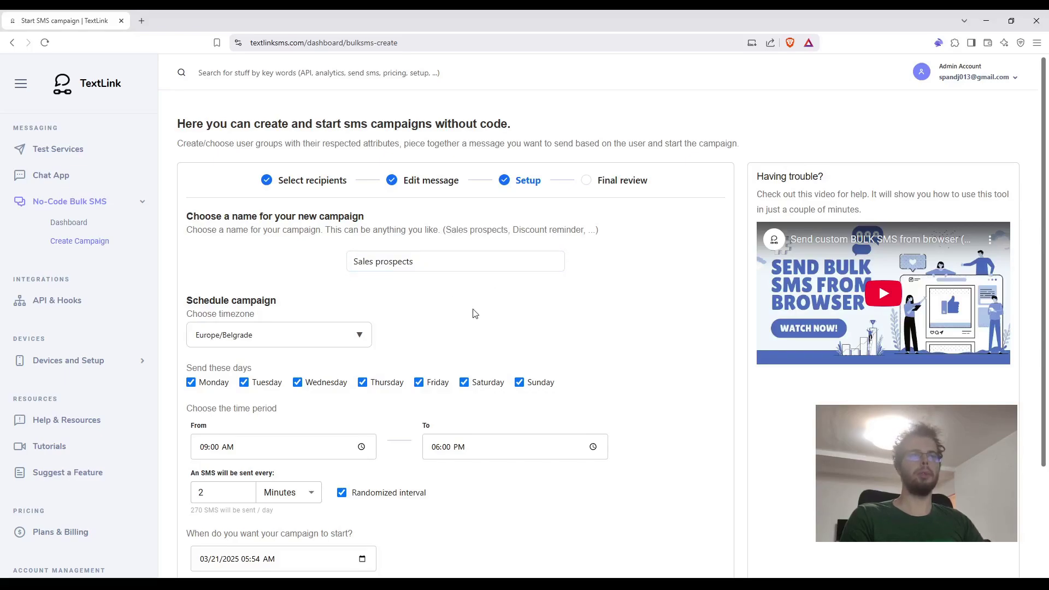
- Look through the timezone options offered for the campaign schedule without choosing a different one
{"action": "scroll", "coordinate": [476, 311], "scroll_direction": "down", "scroll_amount": 1}
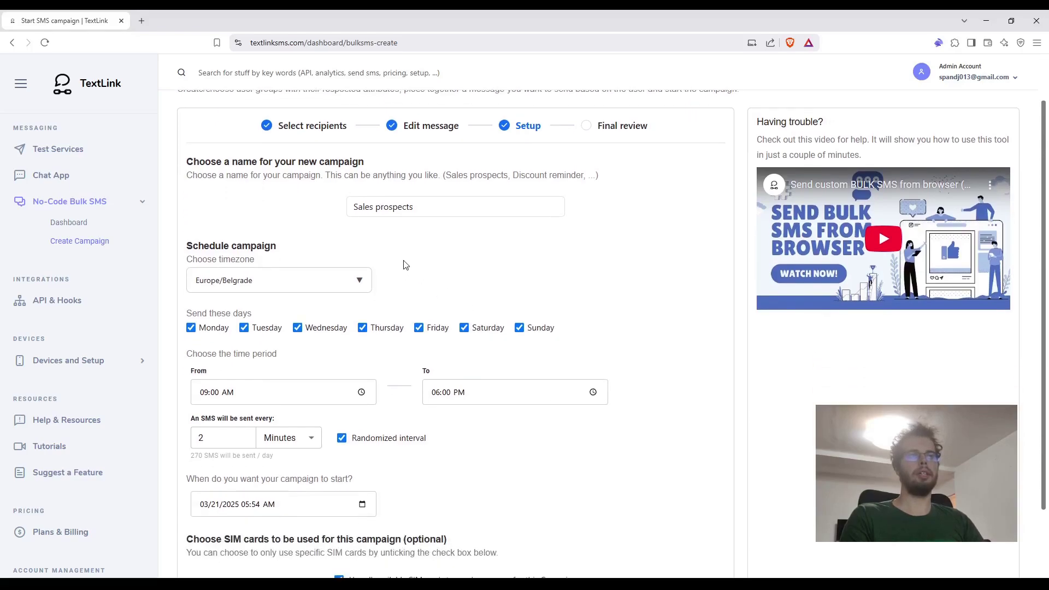
{"action": "scroll", "coordinate": [386, 244], "scroll_direction": "down", "scroll_amount": 1}
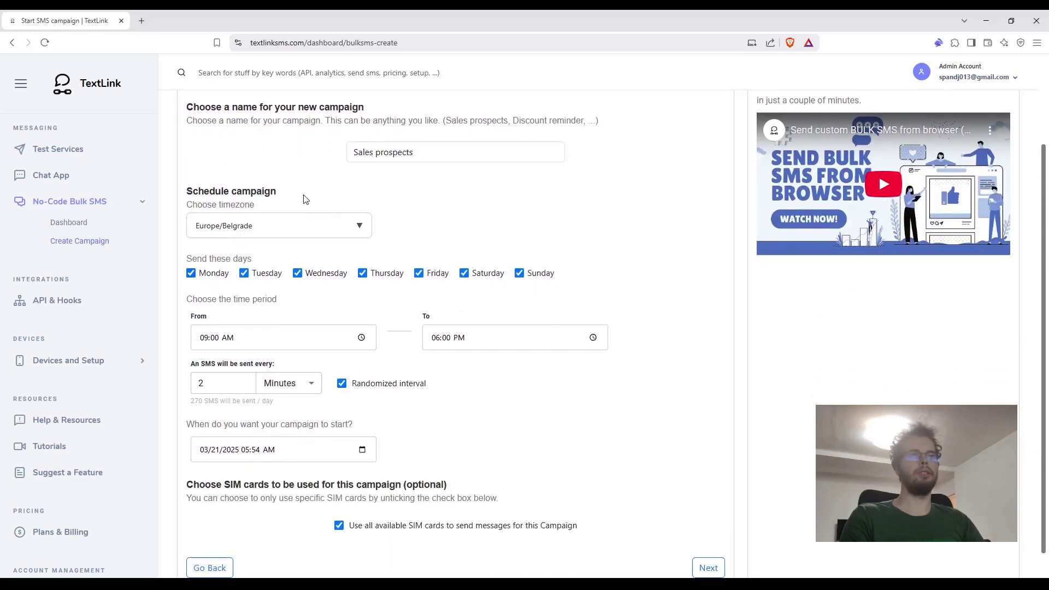
{"action": "scroll", "coordinate": [405, 244], "scroll_direction": "up", "scroll_amount": 1}
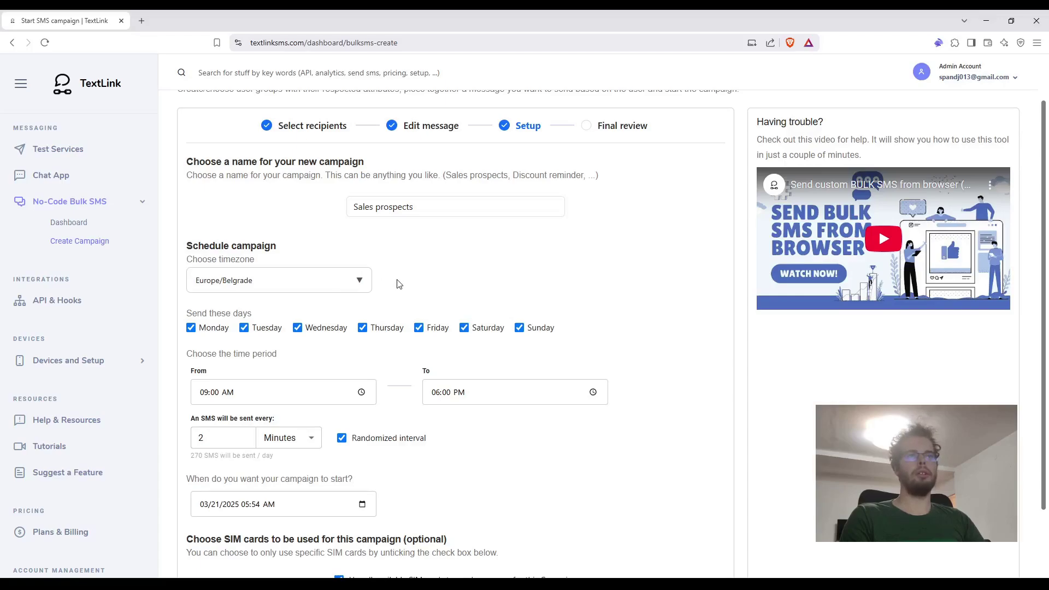
{"action": "left_click", "coordinate": [334, 281]}
{"action": "scroll", "coordinate": [306, 370], "scroll_direction": "down", "scroll_amount": 1}
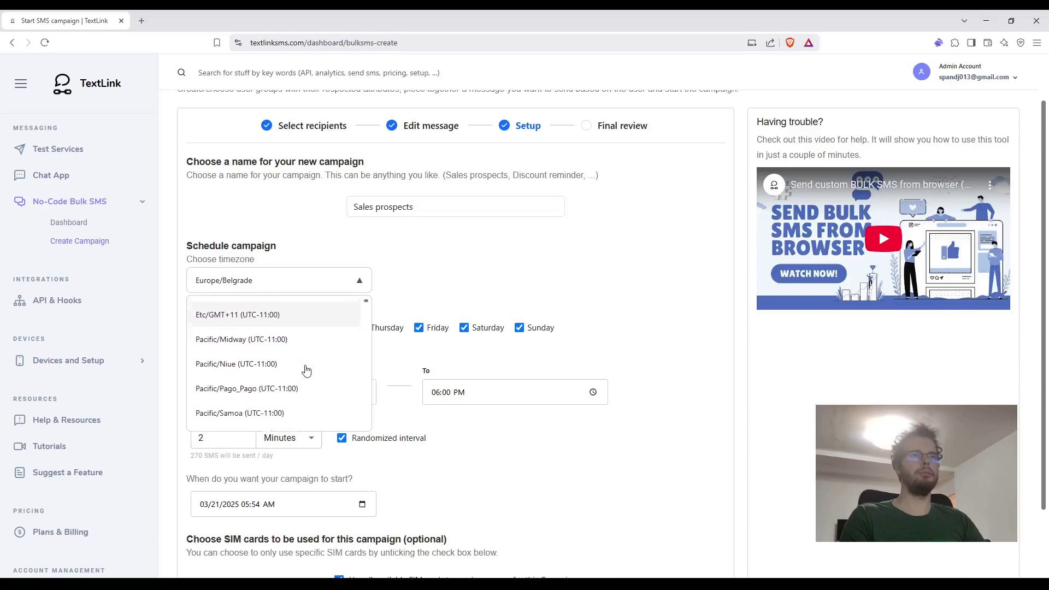
{"action": "scroll", "coordinate": [290, 364], "scroll_direction": "up", "scroll_amount": 1}
{"action": "scroll", "coordinate": [264, 355], "scroll_direction": "down", "scroll_amount": 4}
{"action": "scroll", "coordinate": [249, 357], "scroll_direction": "down", "scroll_amount": 4}
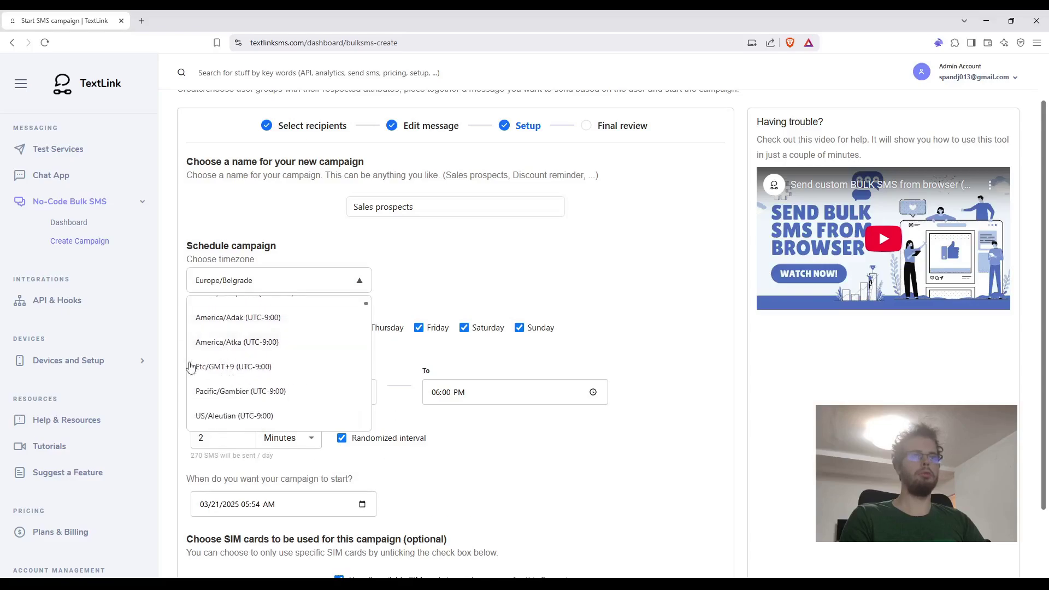
{"action": "left_click", "coordinate": [423, 249]}
- Exclude Saturday and Sunday from the sending days and set the start of the sending period to 03:00 PM
{"action": "scroll", "coordinate": [429, 251], "scroll_direction": "down", "scroll_amount": 1}
{"action": "scroll", "coordinate": [429, 251], "scroll_direction": "up", "scroll_amount": 1}
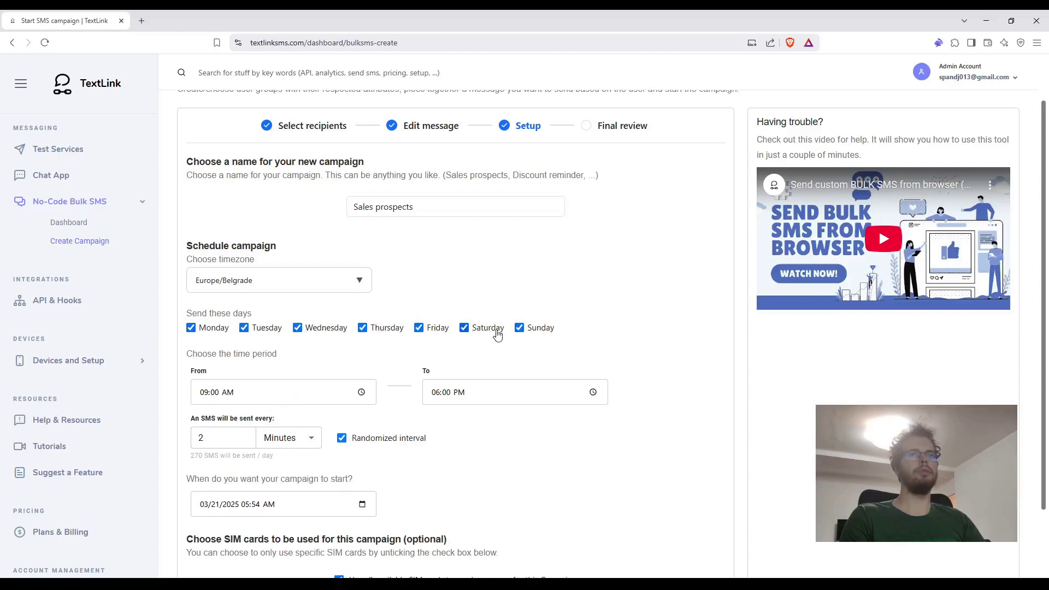
{"action": "left_click", "coordinate": [541, 330]}
{"action": "left_click", "coordinate": [491, 330]}
{"action": "scroll", "coordinate": [500, 329], "scroll_direction": "down", "scroll_amount": 1}
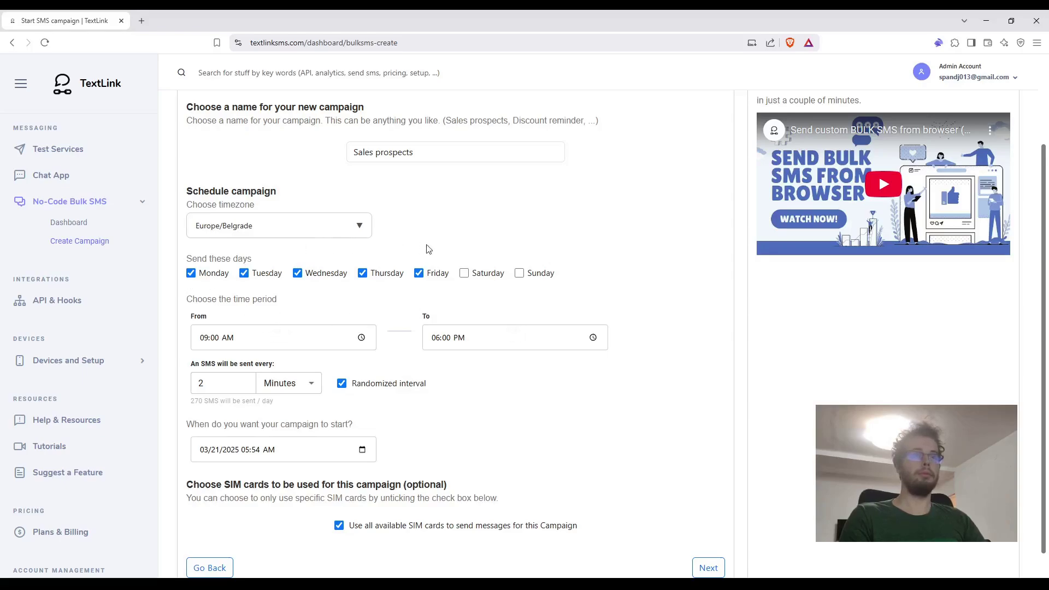
{"action": "scroll", "coordinate": [427, 249], "scroll_direction": "down", "scroll_amount": 1}
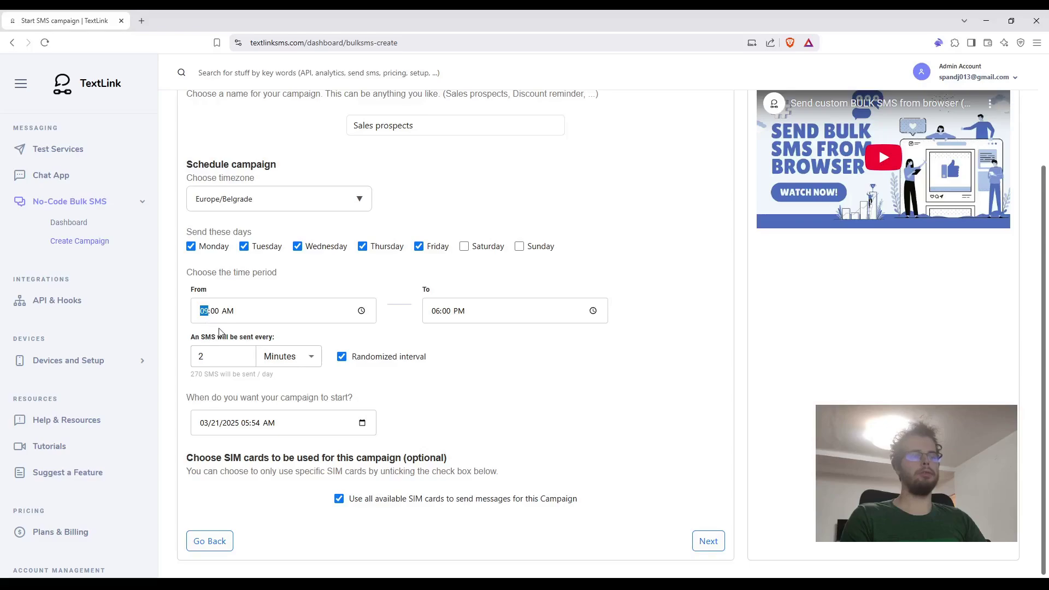
{"action": "type", "text": "15"}
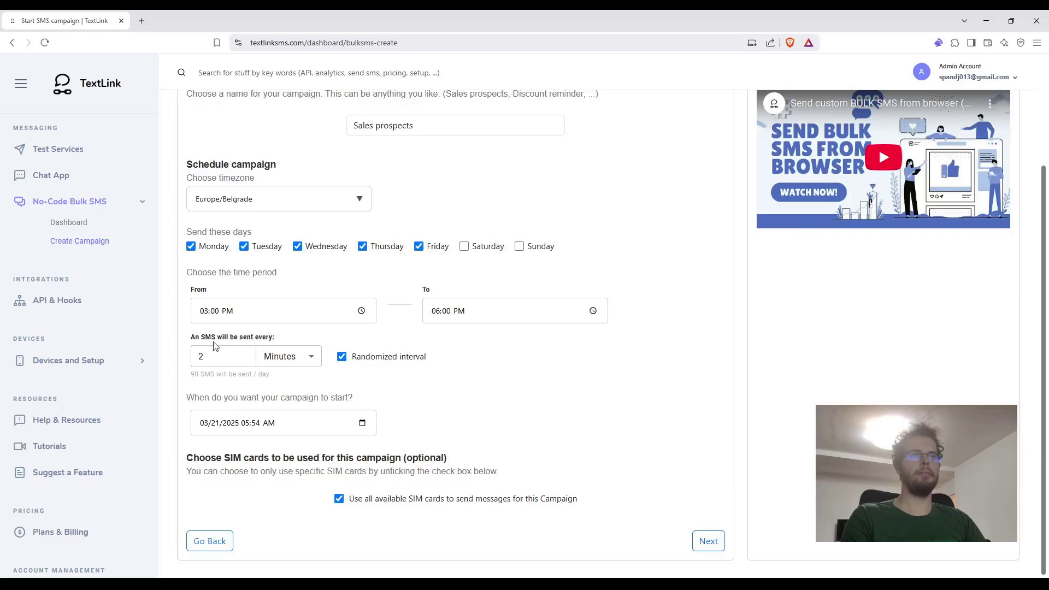
- Set the campaign's sending interval to one SMS every 10 minutes
{"action": "left_click", "coordinate": [238, 351]}
{"action": "double_click", "coordinate": [241, 360]}
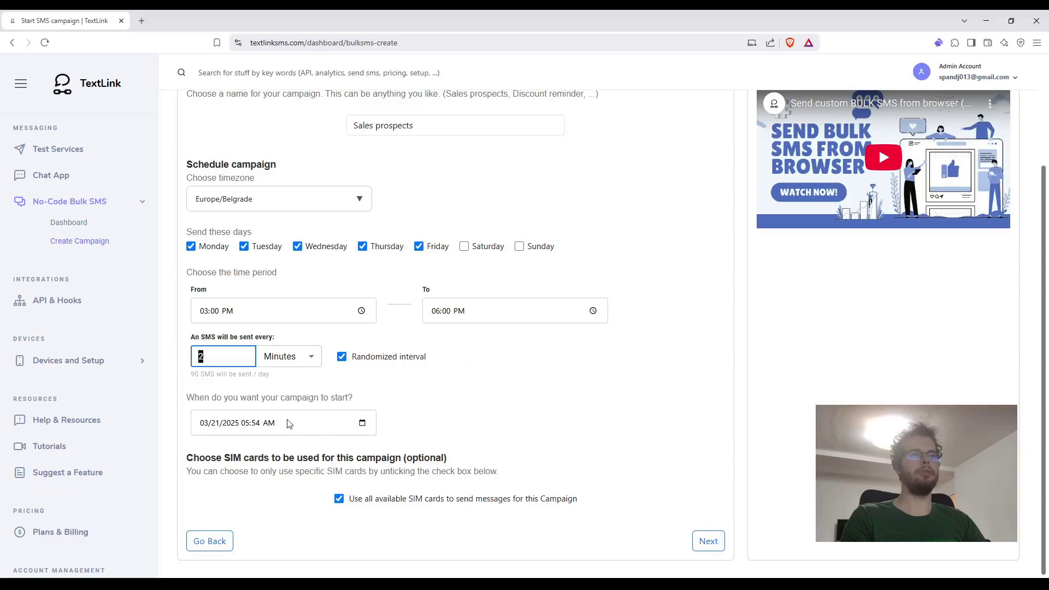
{"action": "left_click", "coordinate": [236, 375]}
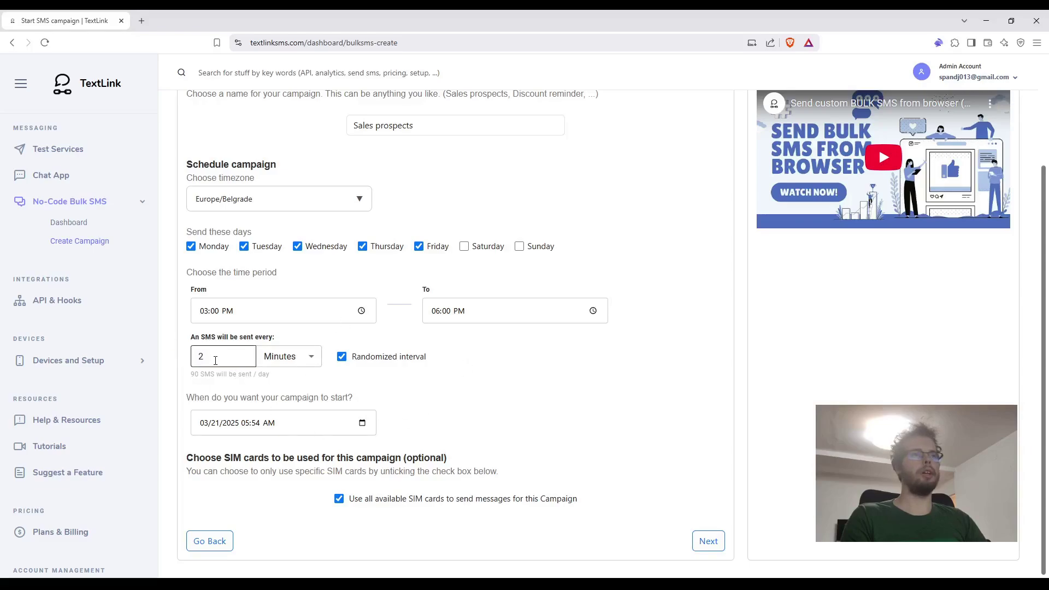
{"action": "left_click_drag", "start_coordinate": [228, 361], "coordinate": [201, 357]}
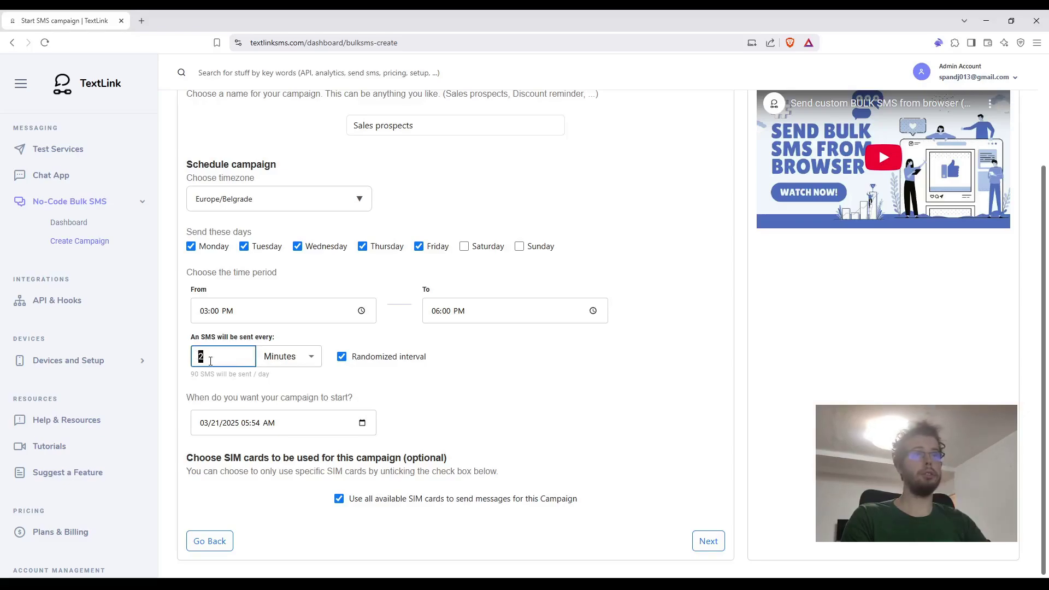
{"action": "left_click", "coordinate": [213, 362]}
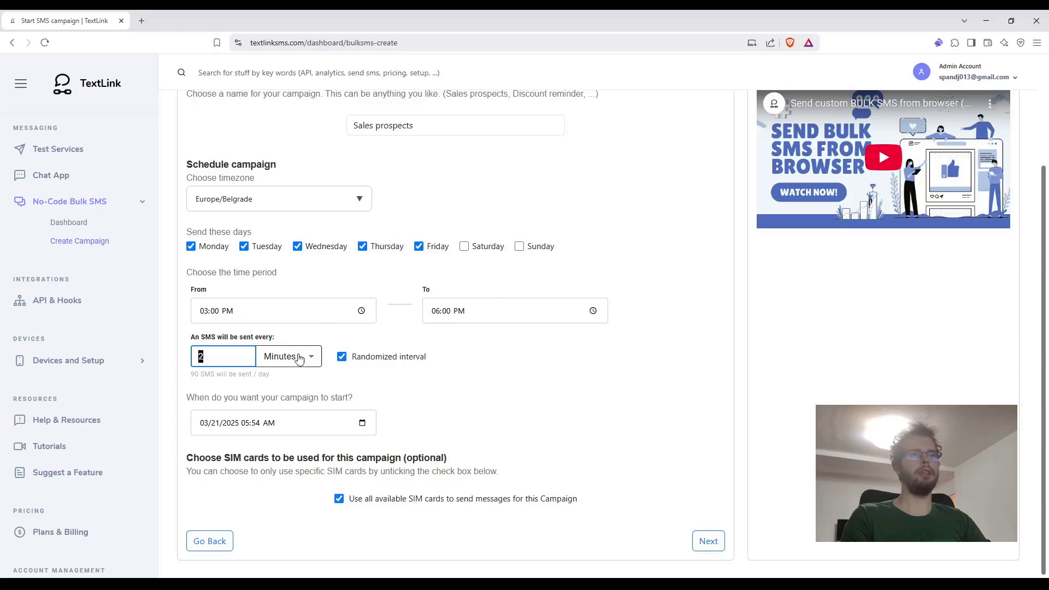
{"action": "left_click_drag", "start_coordinate": [191, 375], "coordinate": [274, 378]}
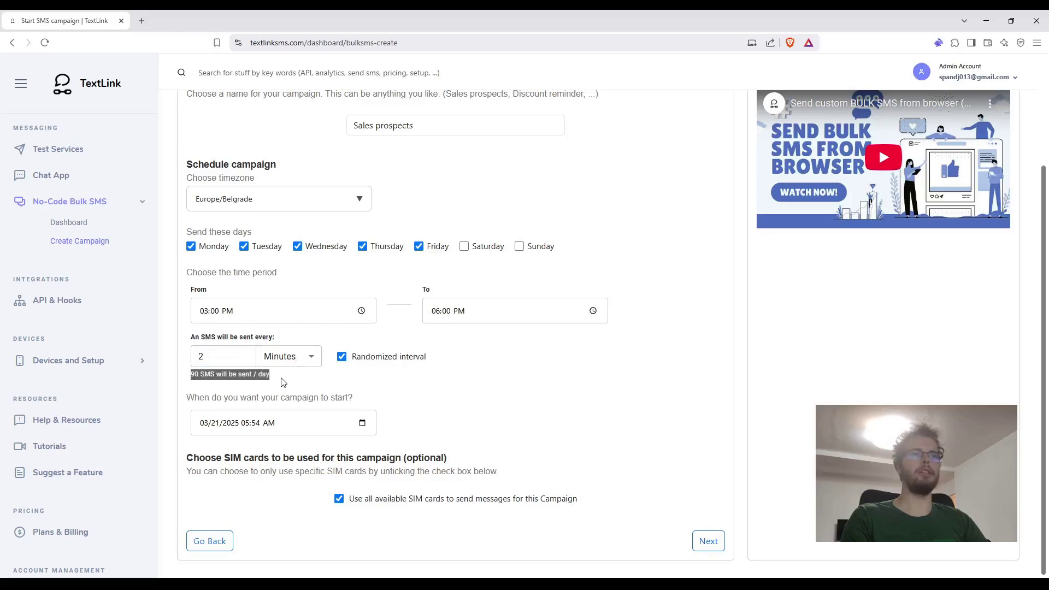
{"action": "left_click", "coordinate": [284, 383]}
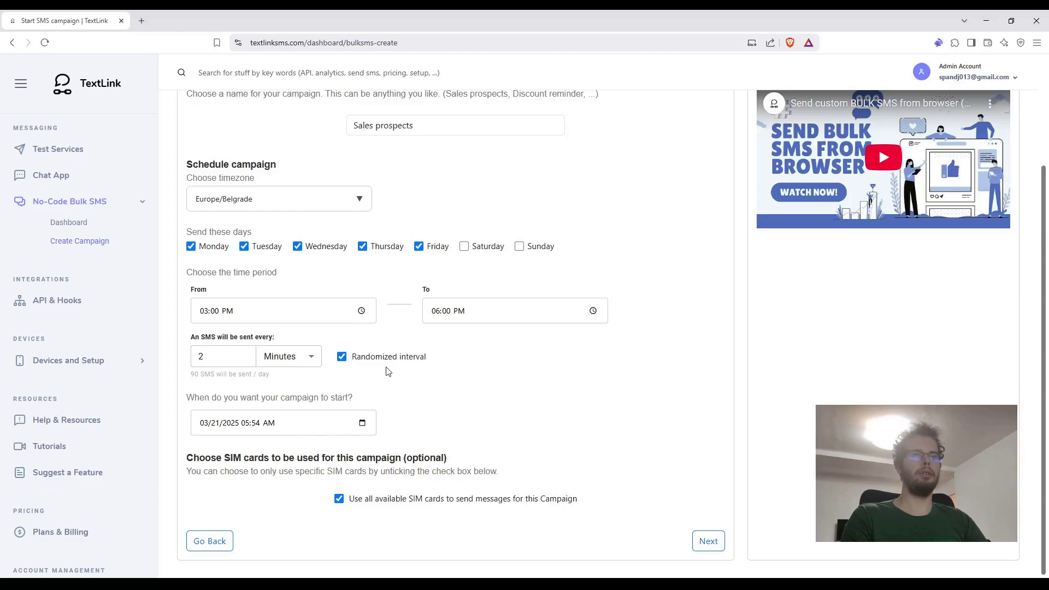
{"action": "mouse_move", "coordinate": [374, 365]}
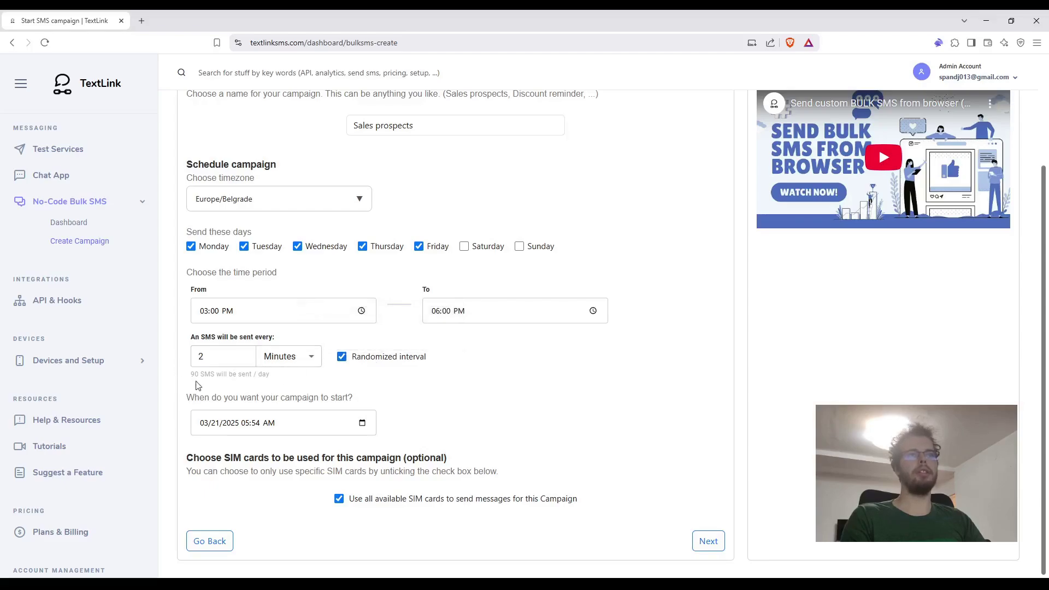
{"action": "double_click", "coordinate": [221, 362]}
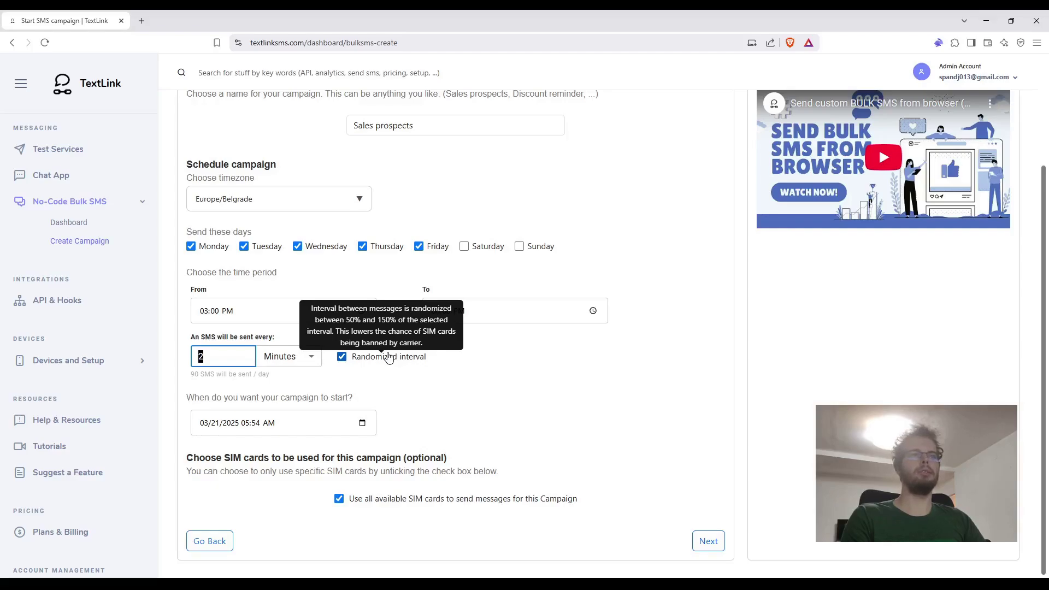
{"action": "type", "text": "10"}
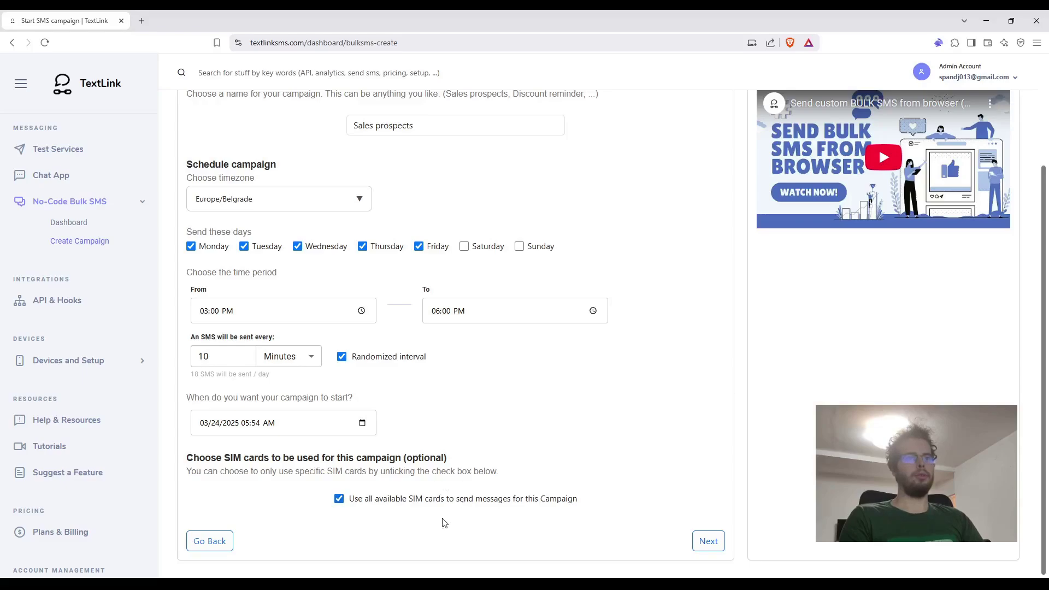
- Turn off the use of all available SIM cards so that specific ones can be chosen for this campaign
{"action": "left_click", "coordinate": [436, 501]}
{"action": "left_click", "coordinate": [436, 501]}
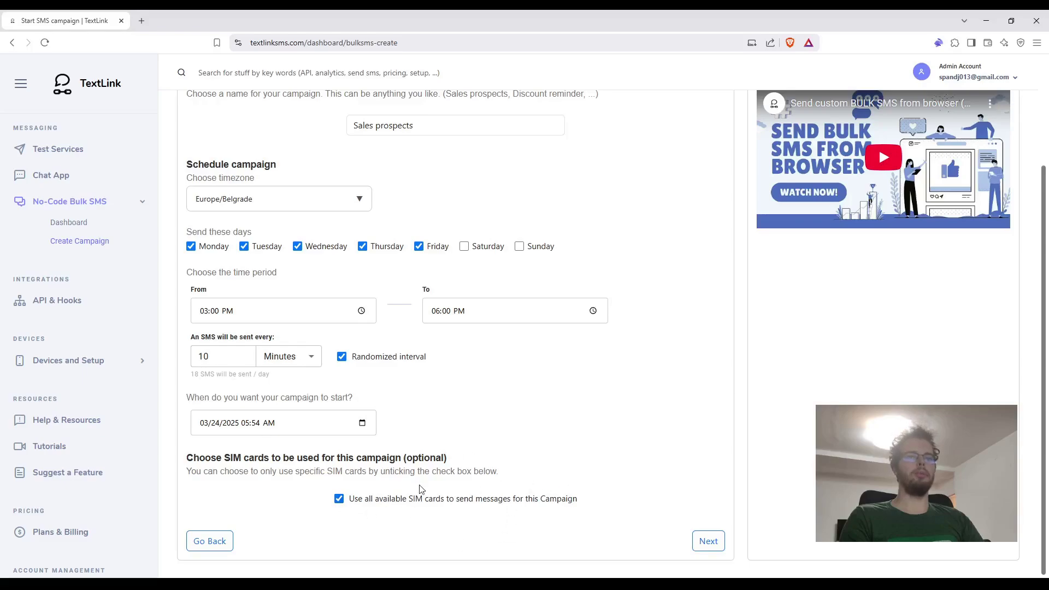
{"action": "left_click", "coordinate": [420, 503]}
{"action": "scroll", "coordinate": [410, 501], "scroll_direction": "down", "scroll_amount": 1}
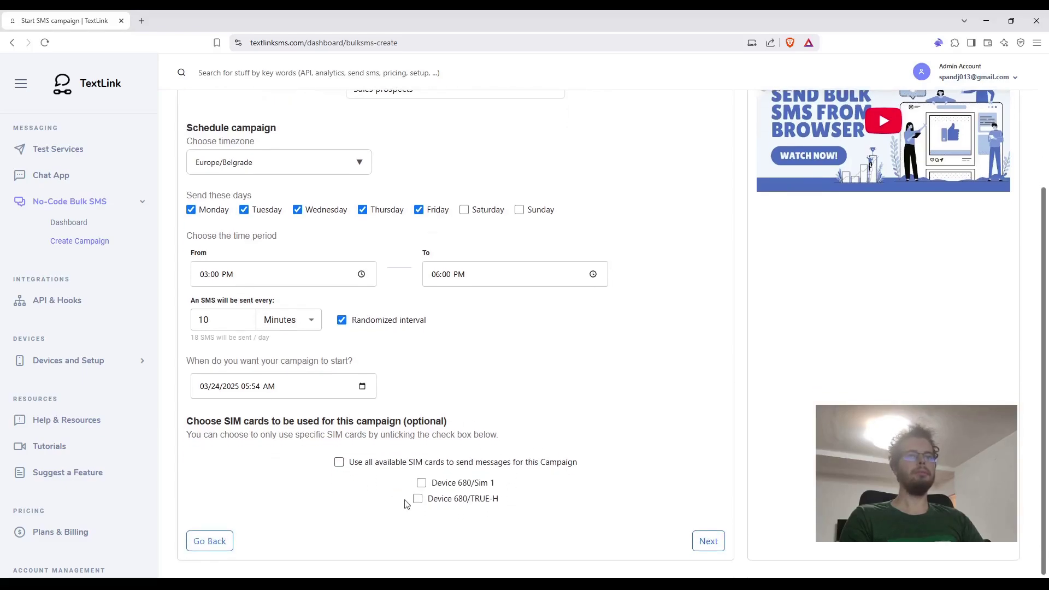
{"action": "left_click", "coordinate": [422, 487]}
{"action": "left_click", "coordinate": [417, 498]}
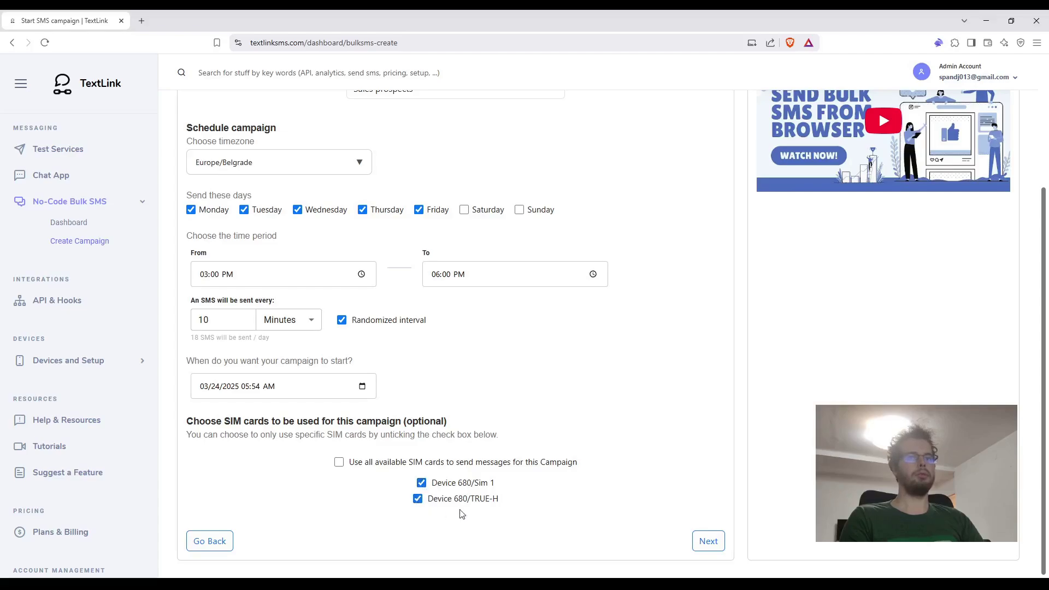
{"action": "left_click", "coordinate": [418, 498]}
{"action": "left_click", "coordinate": [421, 487]}
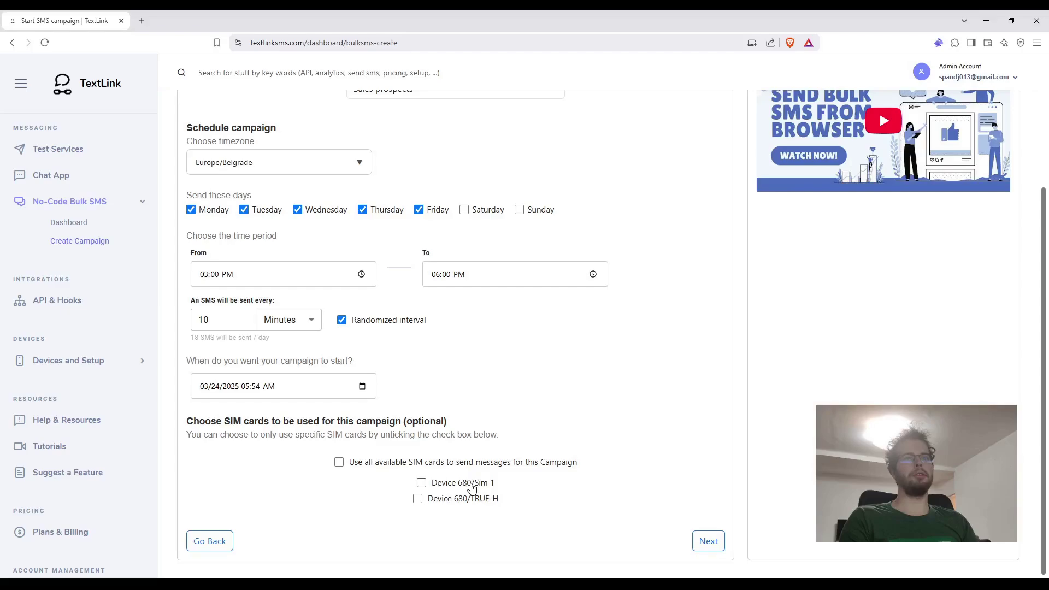
{"action": "left_click", "coordinate": [474, 487]}
{"action": "left_click", "coordinate": [481, 486]}
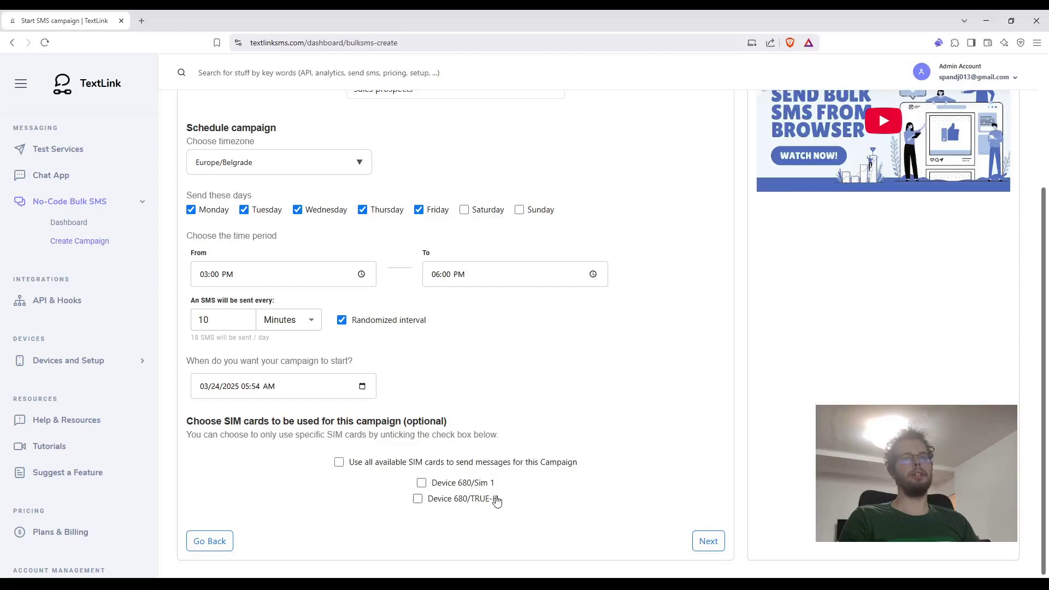
{"action": "left_click", "coordinate": [490, 502]}
{"action": "left_click", "coordinate": [464, 507]}
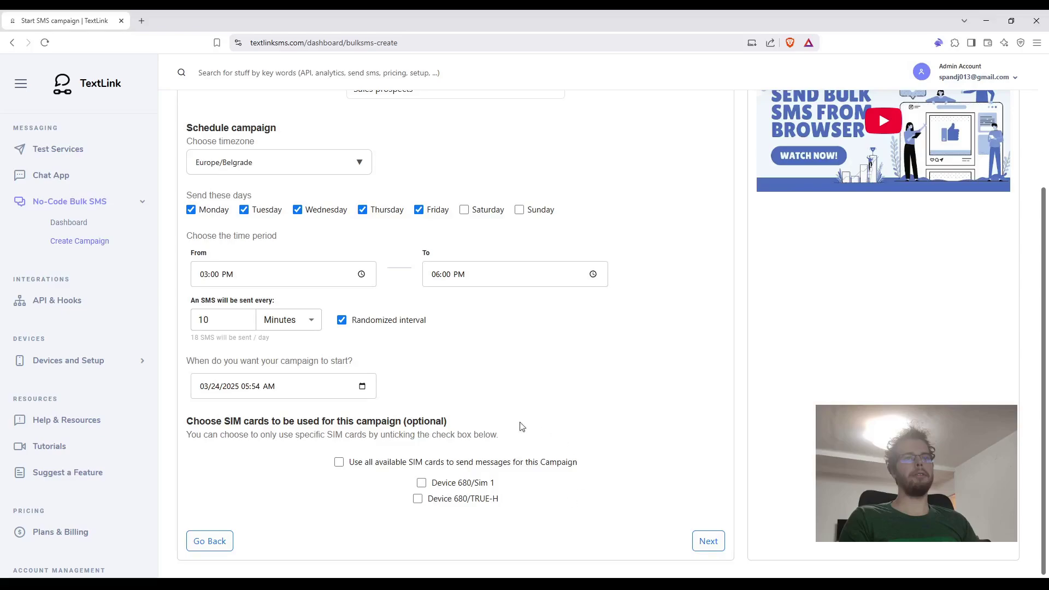
{"action": "left_click", "coordinate": [459, 484]}
{"action": "left_click", "coordinate": [459, 503]}
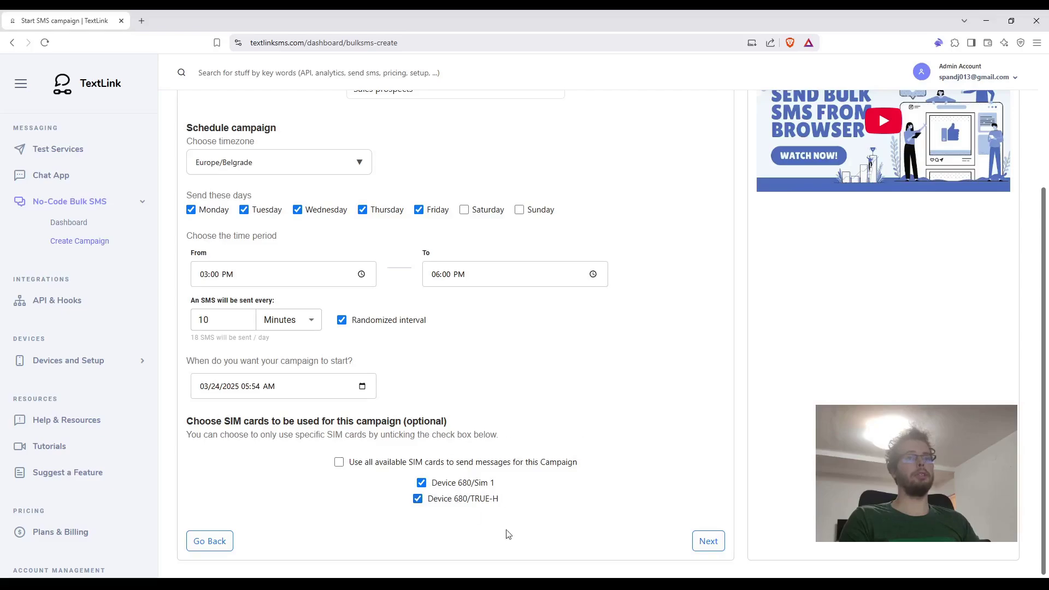
{"action": "left_click", "coordinate": [490, 503]}
{"action": "left_click", "coordinate": [481, 485]}
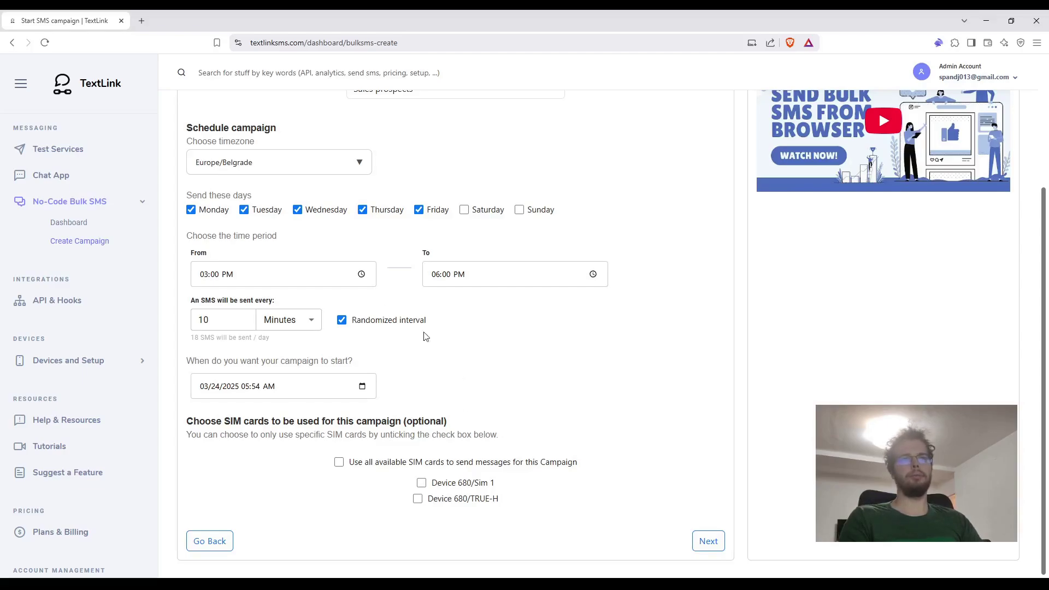
{"action": "mouse_move", "coordinate": [394, 323]}
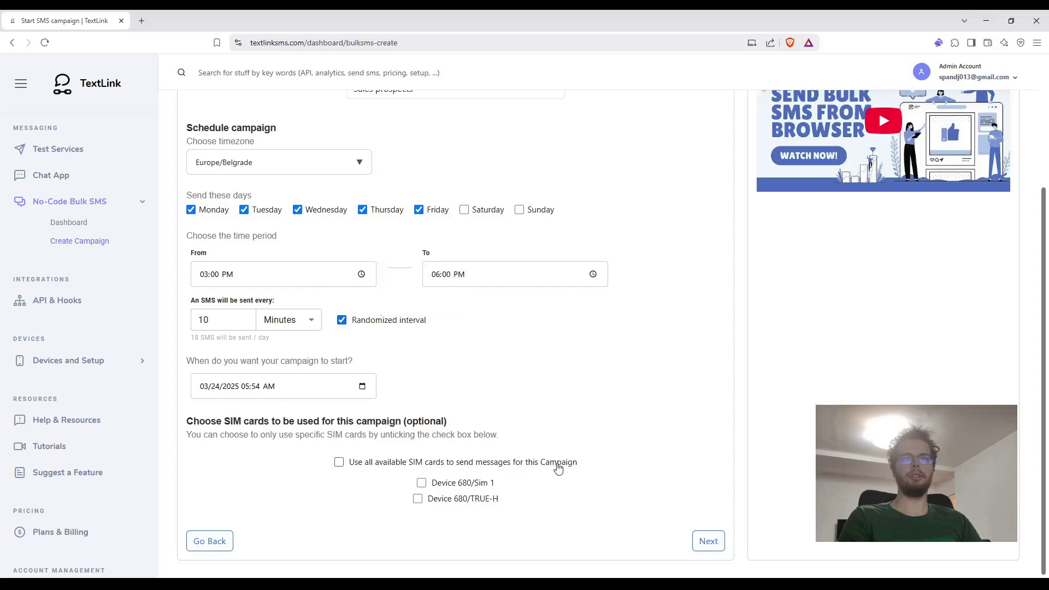
{"action": "left_click", "coordinate": [498, 463]}
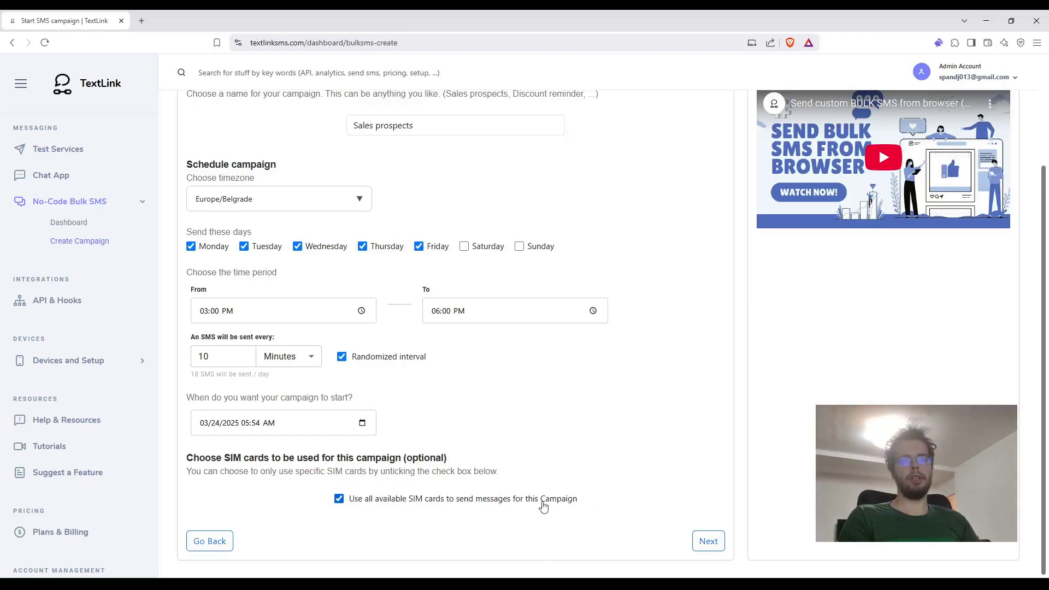
{"action": "left_click", "coordinate": [565, 506]}
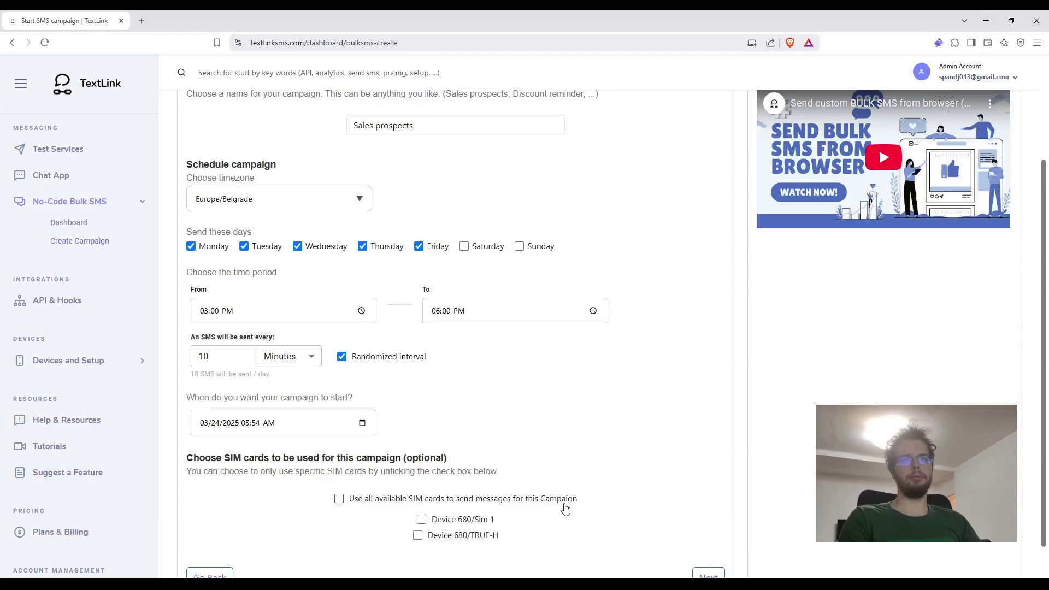
{"action": "scroll", "coordinate": [575, 491], "scroll_direction": "down", "scroll_amount": 1}
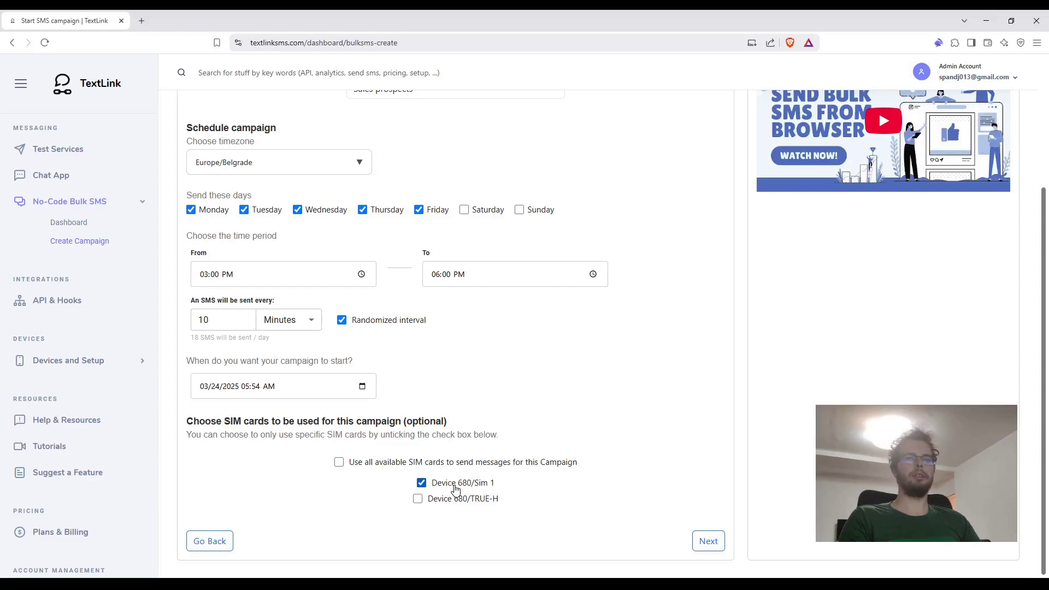
- Re-enable sending through all available SIM cards and continue to the campaign's final review
{"action": "left_click", "coordinate": [493, 464]}
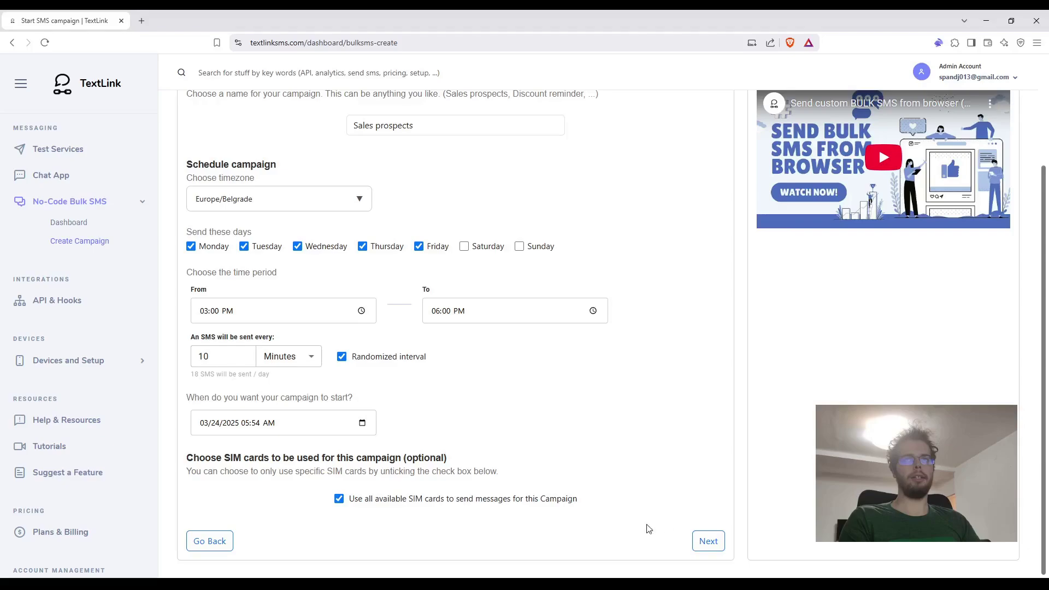
{"action": "left_click", "coordinate": [708, 542]}
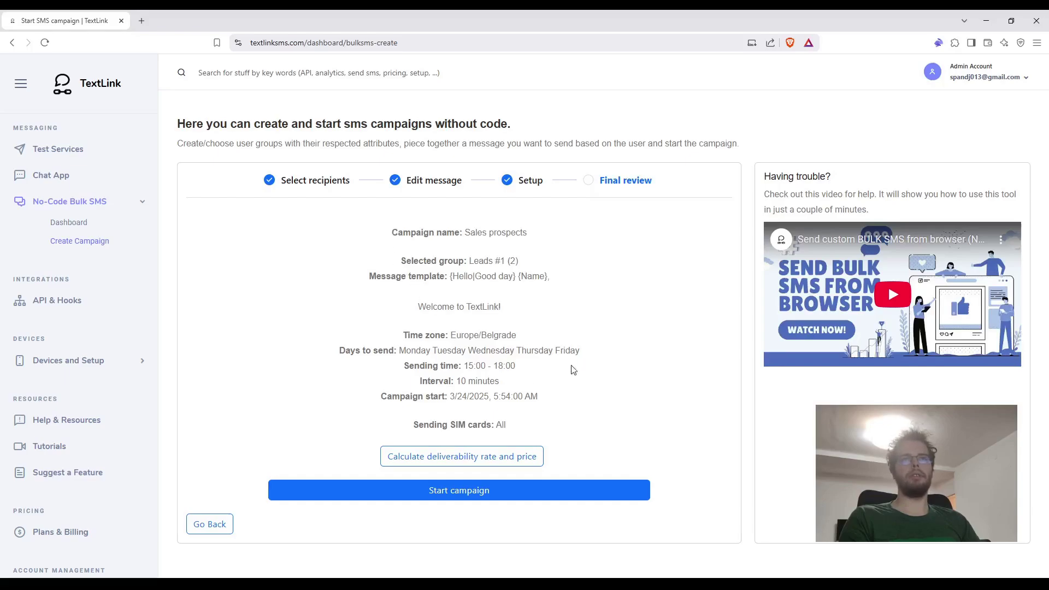
- Review the campaign summary, checking the name, selected group, message template, schedule, interval and sending SIM cards
{"action": "left_click_drag", "start_coordinate": [393, 233], "coordinate": [551, 234]}
{"action": "left_click_drag", "start_coordinate": [400, 261], "coordinate": [554, 263]}
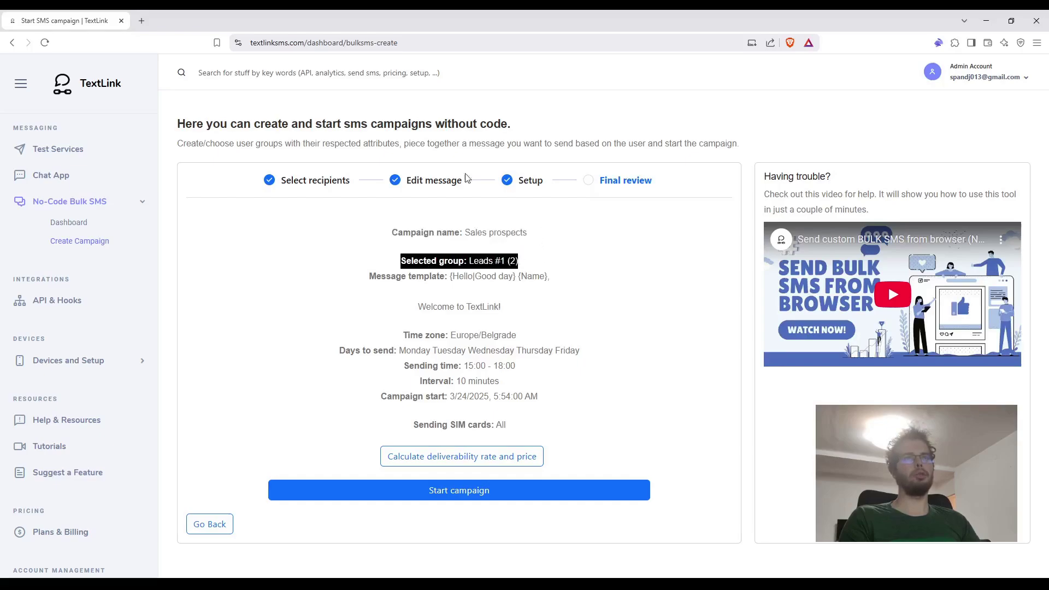
{"action": "left_click_drag", "start_coordinate": [370, 277], "coordinate": [551, 278]}
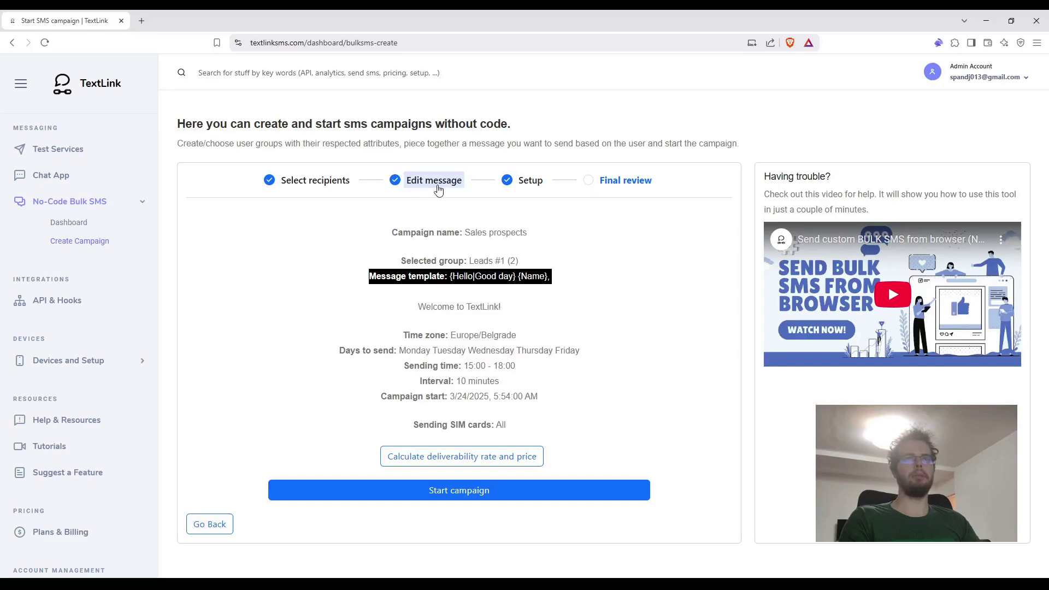
{"action": "left_click", "coordinate": [442, 285]}
{"action": "mouse_move", "coordinate": [449, 276]}
{"action": "left_mouse_down"}
{"action": "mouse_move", "coordinate": [526, 318]}
{"action": "mouse_move", "coordinate": [448, 277]}
{"action": "left_mouse_up"}
{"action": "left_click", "coordinate": [534, 320]}
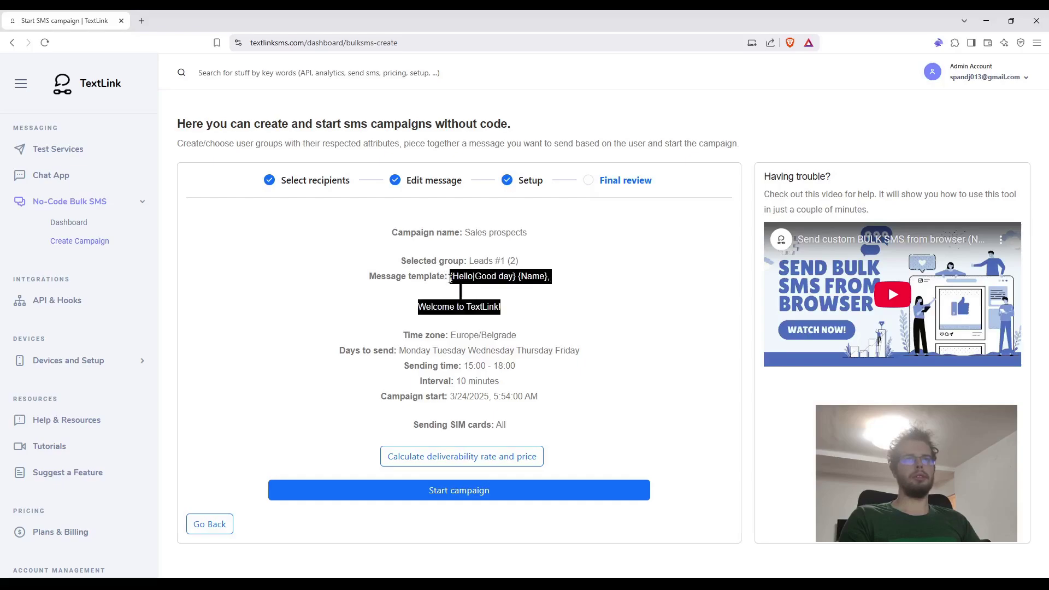
{"action": "left_click", "coordinate": [455, 275]}
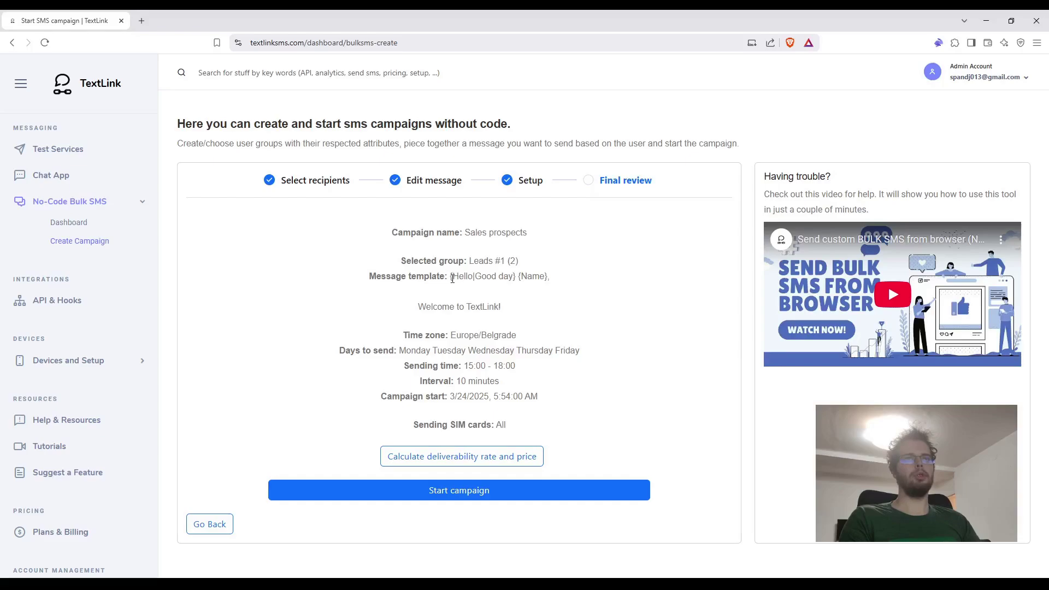
{"action": "mouse_move", "coordinate": [452, 278]}
{"action": "left_mouse_down"}
{"action": "mouse_move", "coordinate": [495, 281]}
{"action": "mouse_move", "coordinate": [454, 276]}
{"action": "left_mouse_up"}
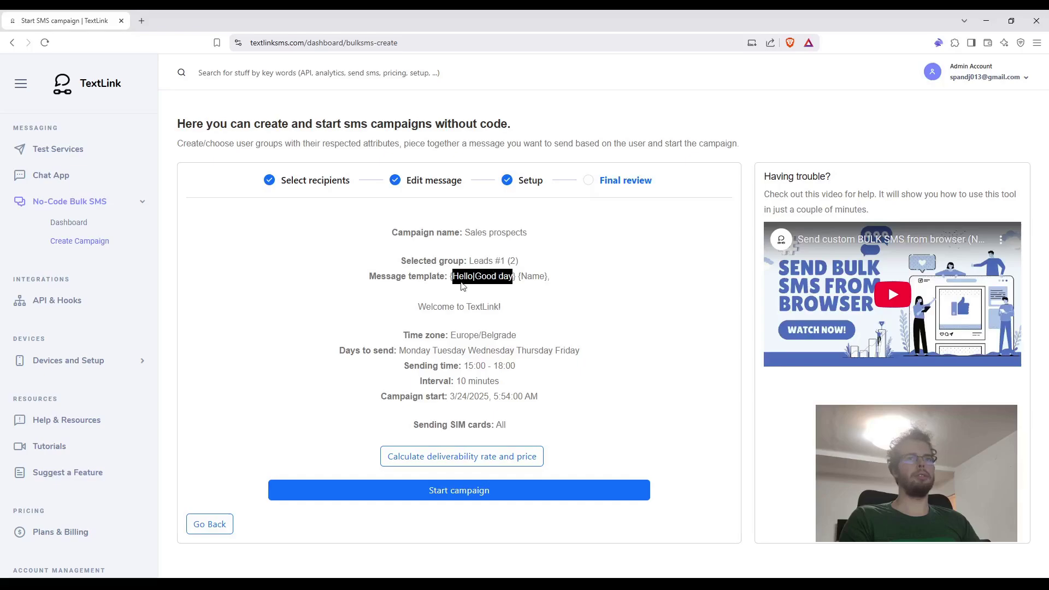
{"action": "left_click_drag", "start_coordinate": [518, 277], "coordinate": [545, 276]}
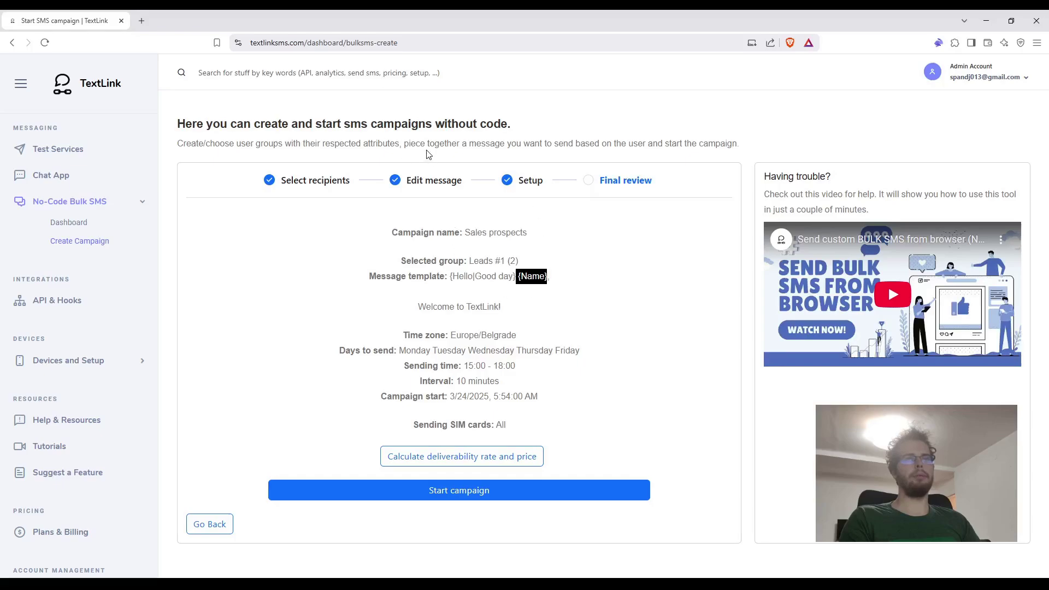
{"action": "mouse_move", "coordinate": [502, 307]}
{"action": "left_mouse_down"}
{"action": "mouse_move", "coordinate": [420, 298]}
{"action": "mouse_move", "coordinate": [512, 317]}
{"action": "left_mouse_up"}
{"action": "left_click", "coordinate": [418, 304]}
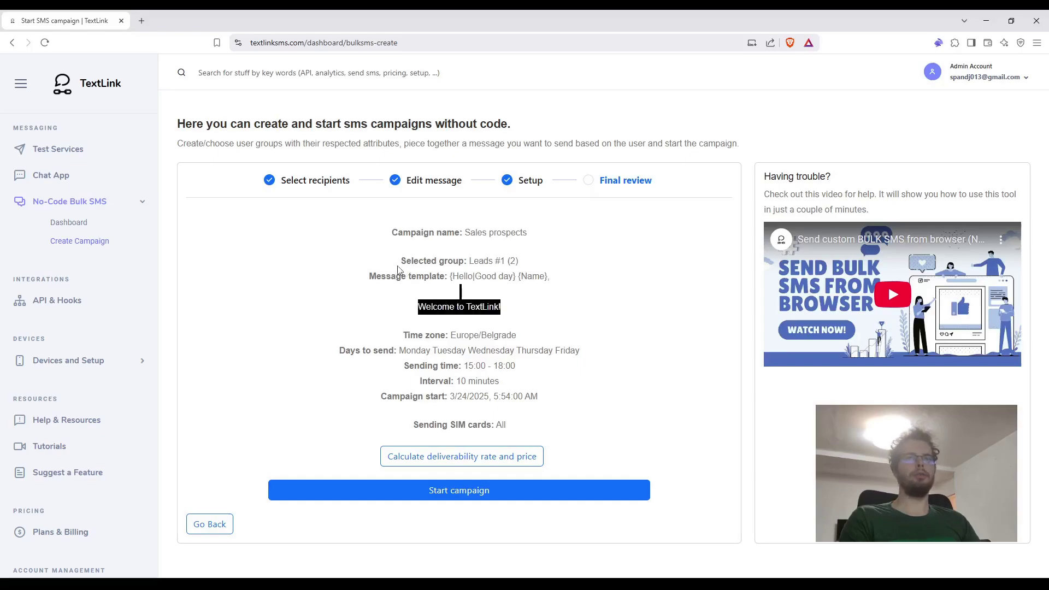
{"action": "left_click", "coordinate": [366, 287]}
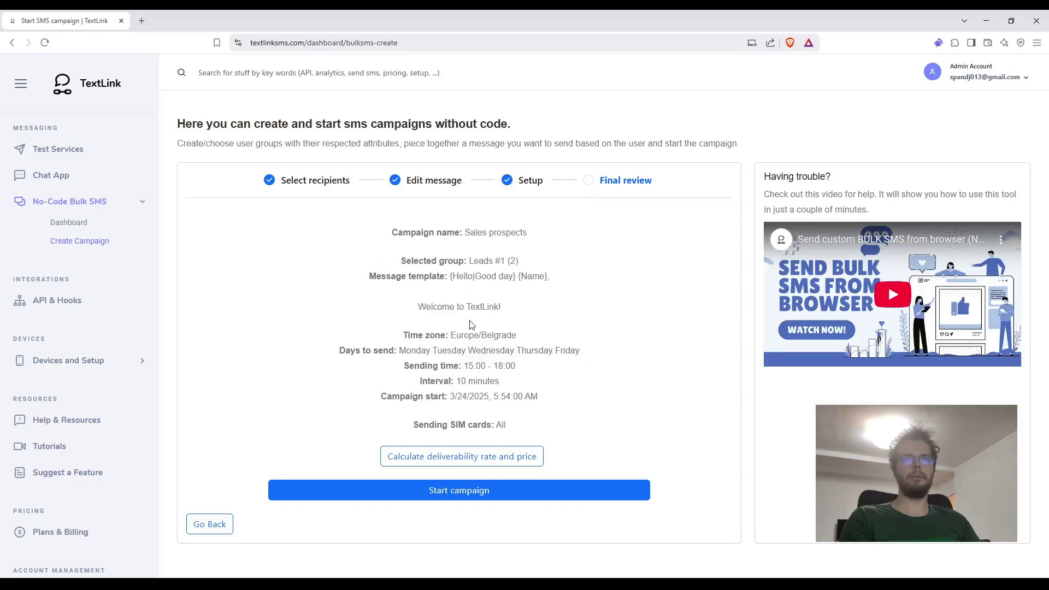
{"action": "left_click_drag", "start_coordinate": [404, 334], "coordinate": [547, 439]}
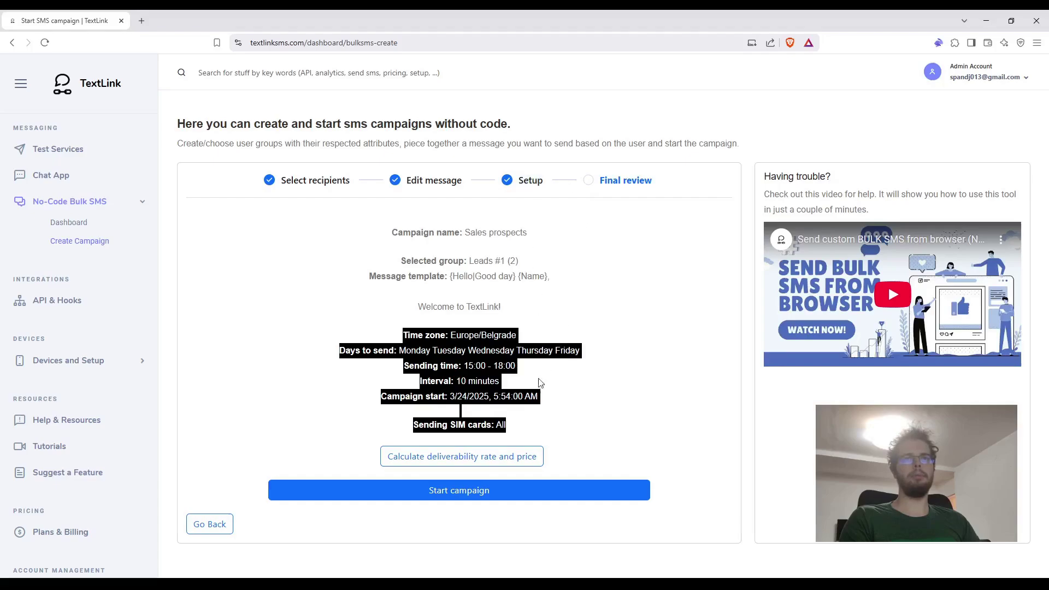
{"action": "left_click", "coordinate": [524, 405]}
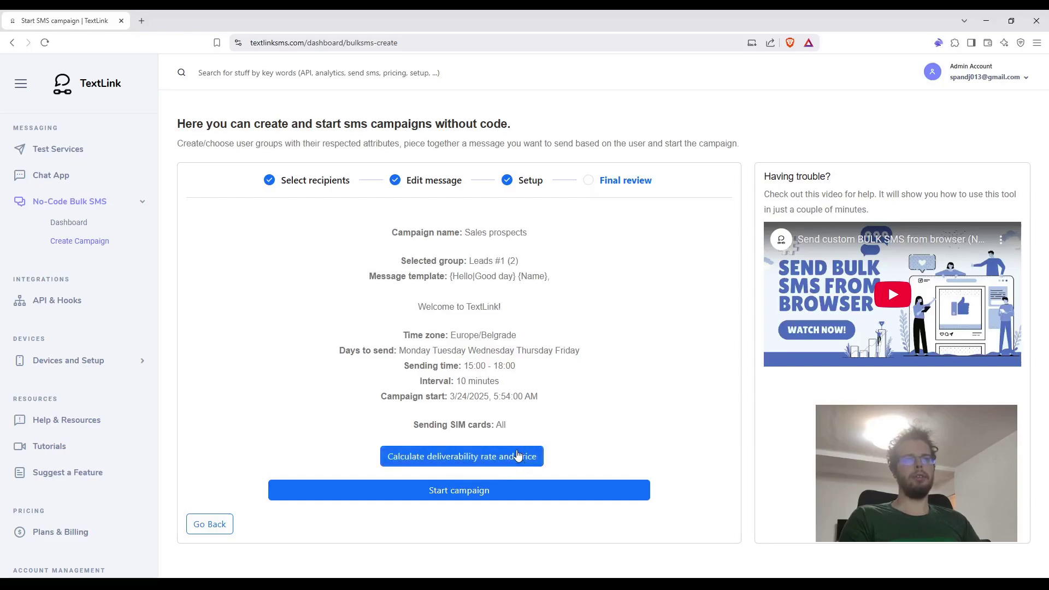
- Calculate the campaign's deliverability rate and price, and compare the price with the selected group's size and the message template
{"action": "left_click", "coordinate": [477, 462]}
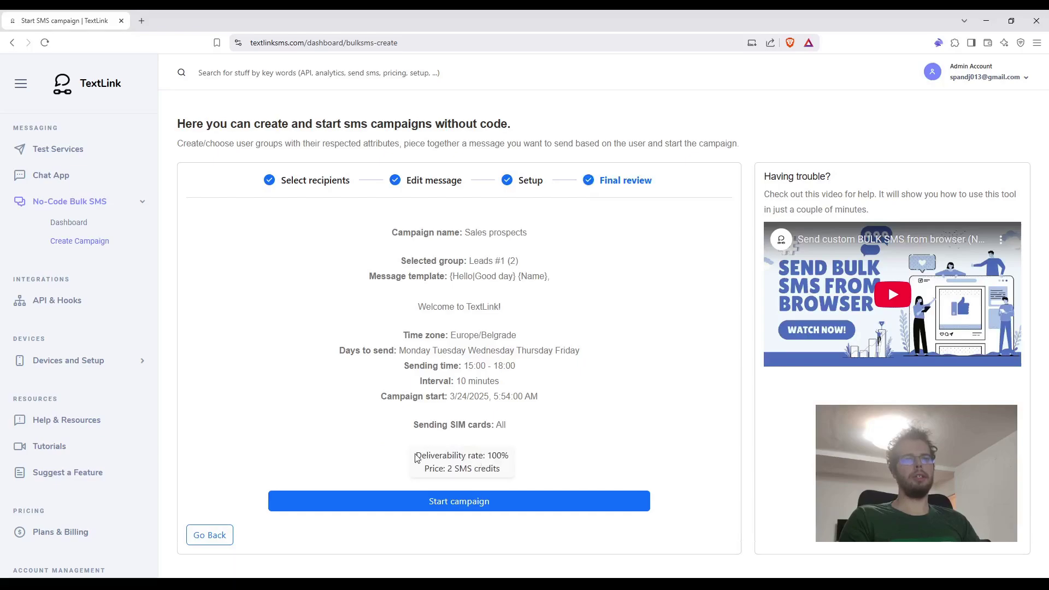
{"action": "double_click", "coordinate": [494, 459]}
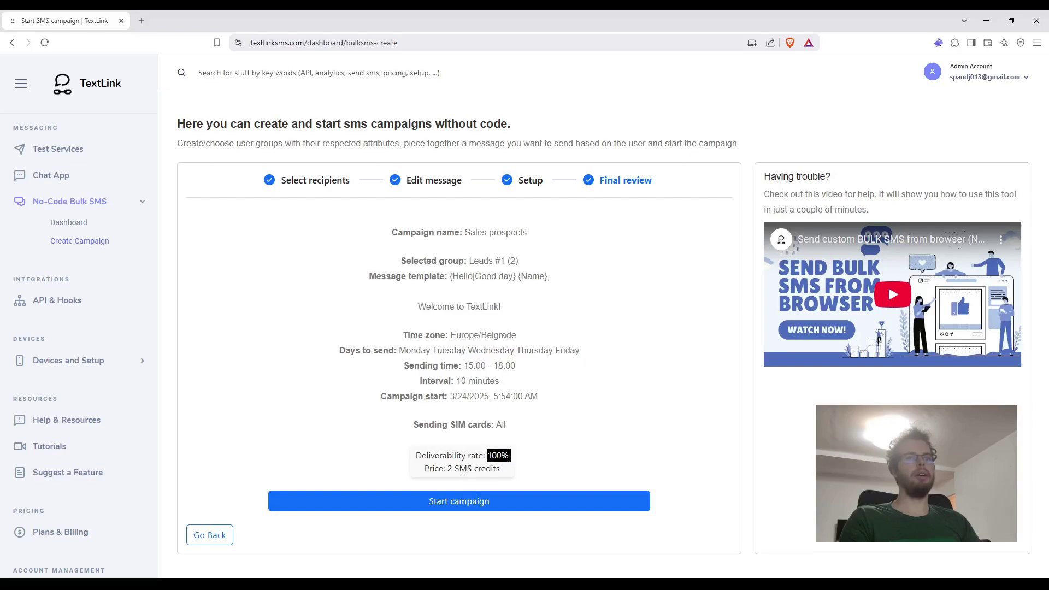
{"action": "mouse_move", "coordinate": [448, 469]}
{"action": "left_mouse_down"}
{"action": "mouse_move", "coordinate": [500, 469]}
{"action": "mouse_move", "coordinate": [426, 469]}
{"action": "mouse_move", "coordinate": [453, 468]}
{"action": "left_mouse_up"}
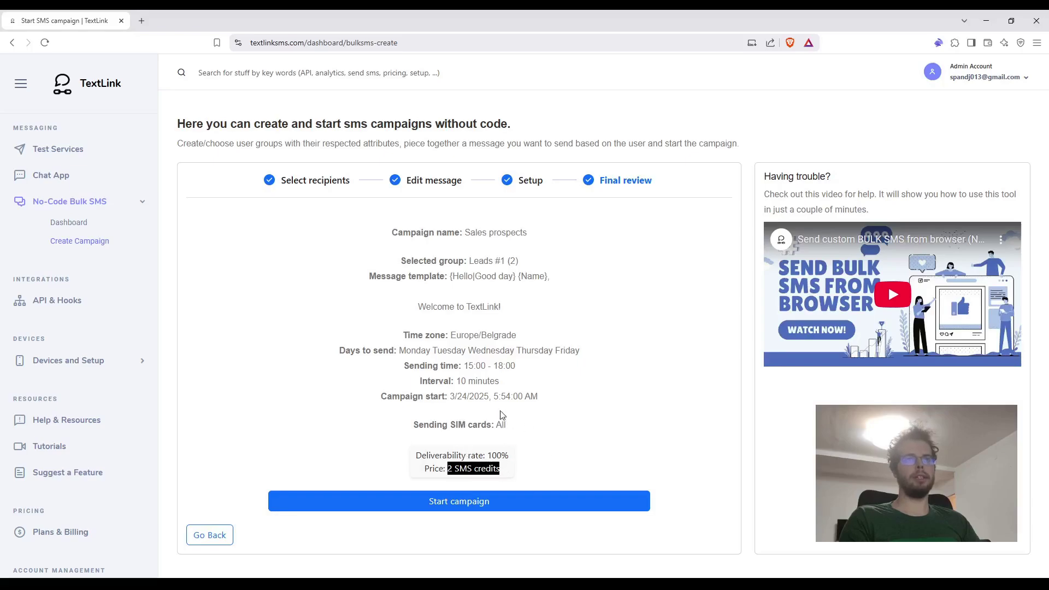
{"action": "double_click", "coordinate": [512, 261]}
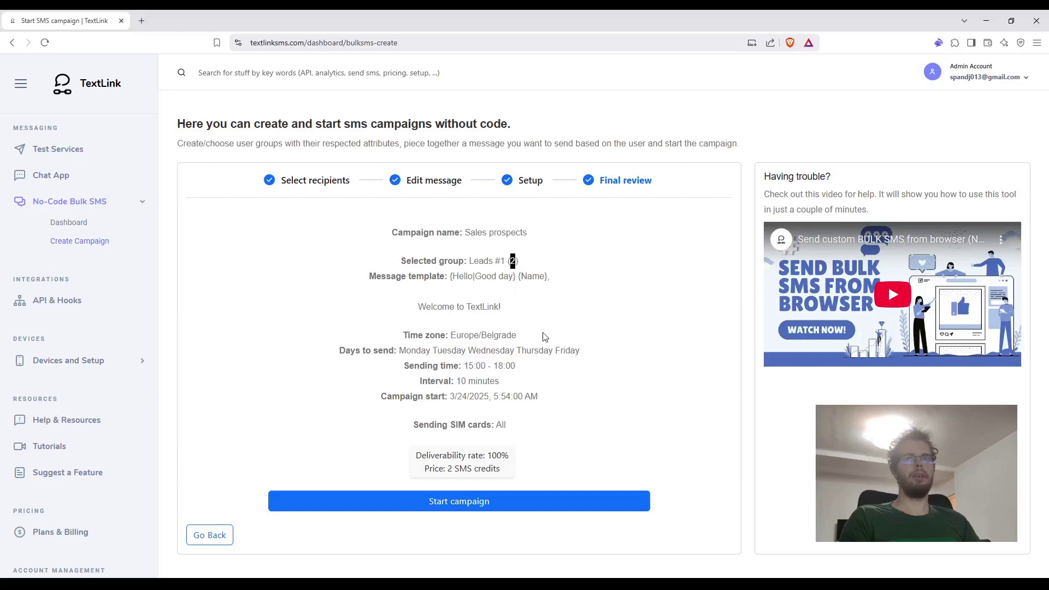
{"action": "mouse_move", "coordinate": [449, 276]}
{"action": "left_mouse_down"}
{"action": "mouse_move", "coordinate": [515, 310]}
{"action": "mouse_move", "coordinate": [453, 276]}
{"action": "left_mouse_up"}
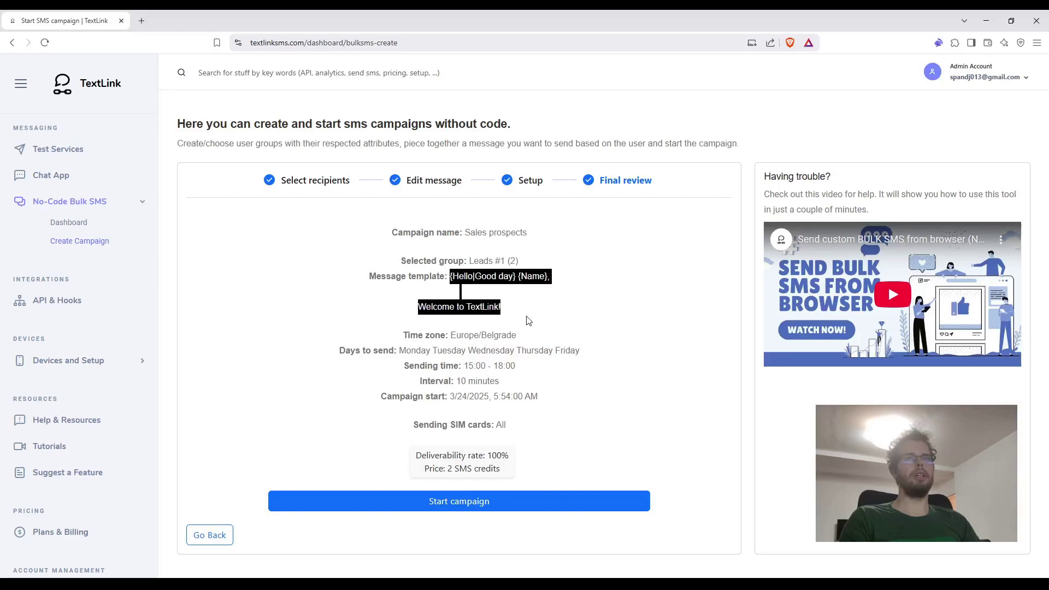
{"action": "left_click", "coordinate": [541, 328]}
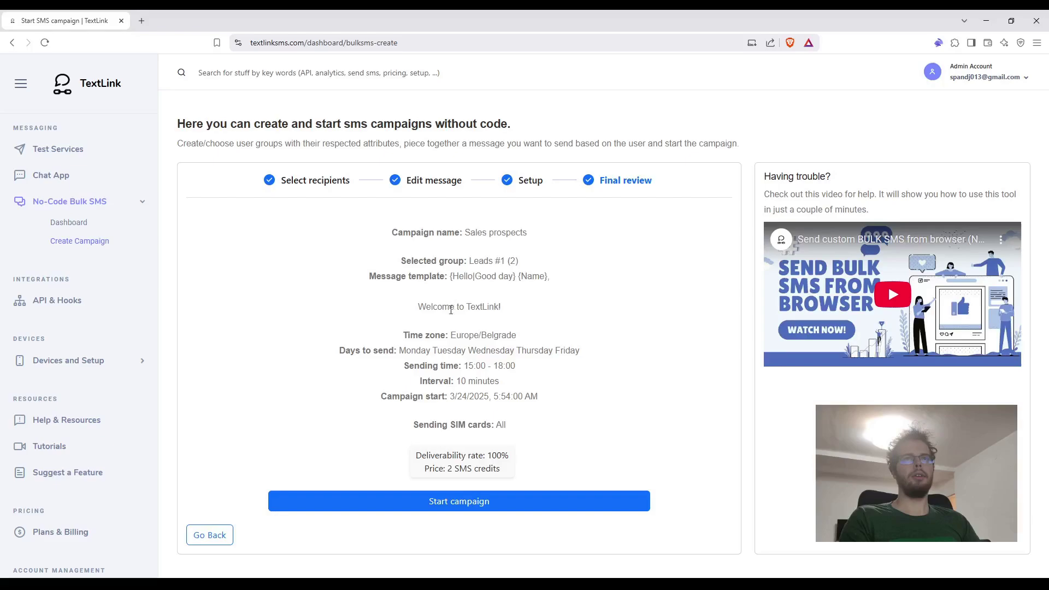
- Start the Sales prospects campaign and accept its SMS credit cost
{"action": "left_click", "coordinate": [499, 505]}
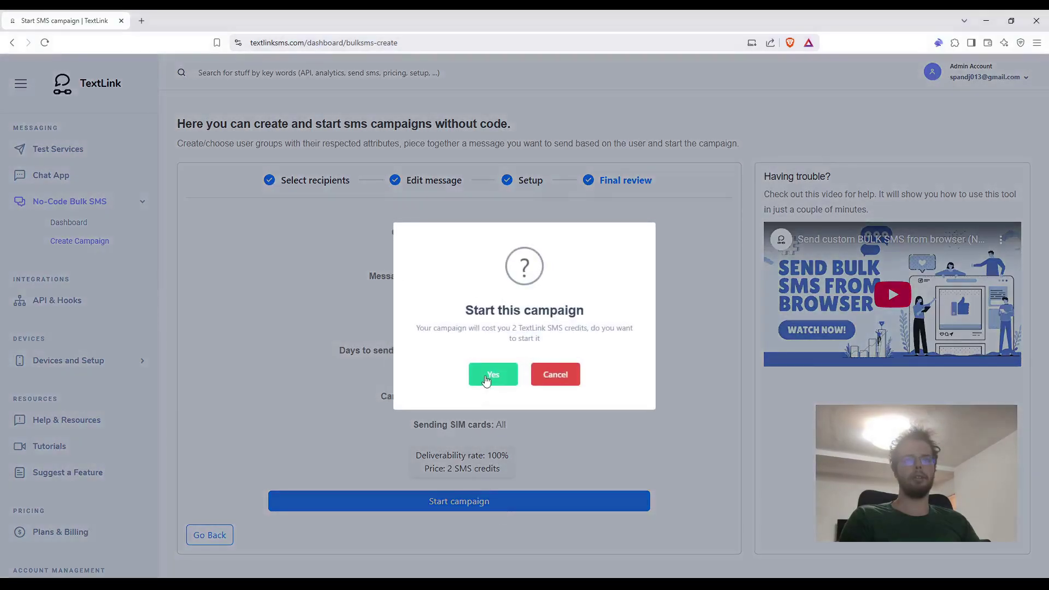
{"action": "left_click", "coordinate": [489, 372]}
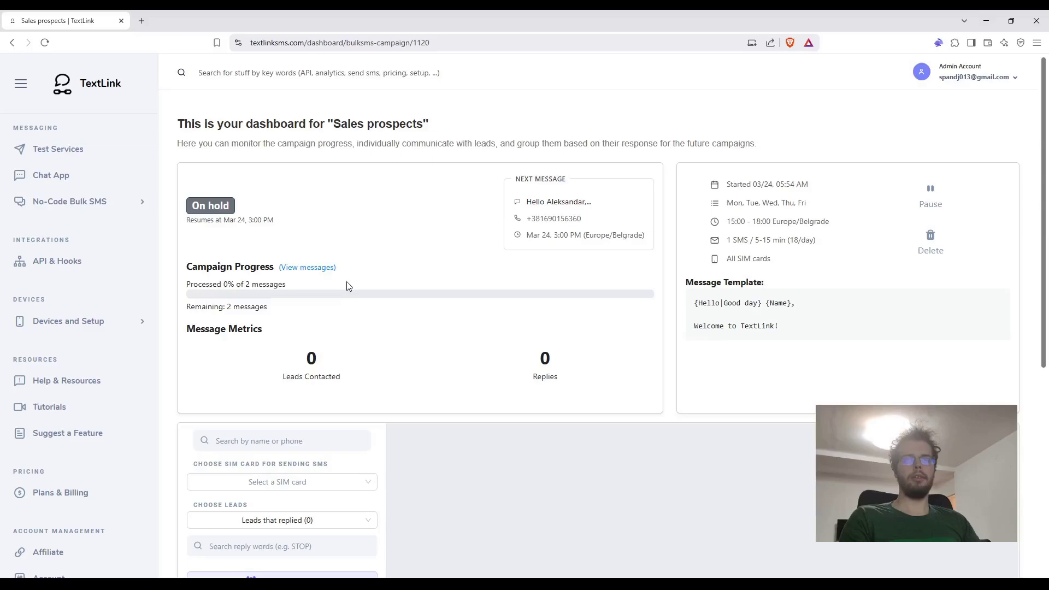
- Examine the Sales prospects dashboard, comparing the campaign's start date and sending hours with the next message's scheduled time, and check its progress
{"action": "scroll", "coordinate": [405, 317], "scroll_direction": "down", "scroll_amount": 1}
{"action": "scroll", "coordinate": [405, 317], "scroll_direction": "up", "scroll_amount": 1}
{"action": "double_click", "coordinate": [731, 183]}
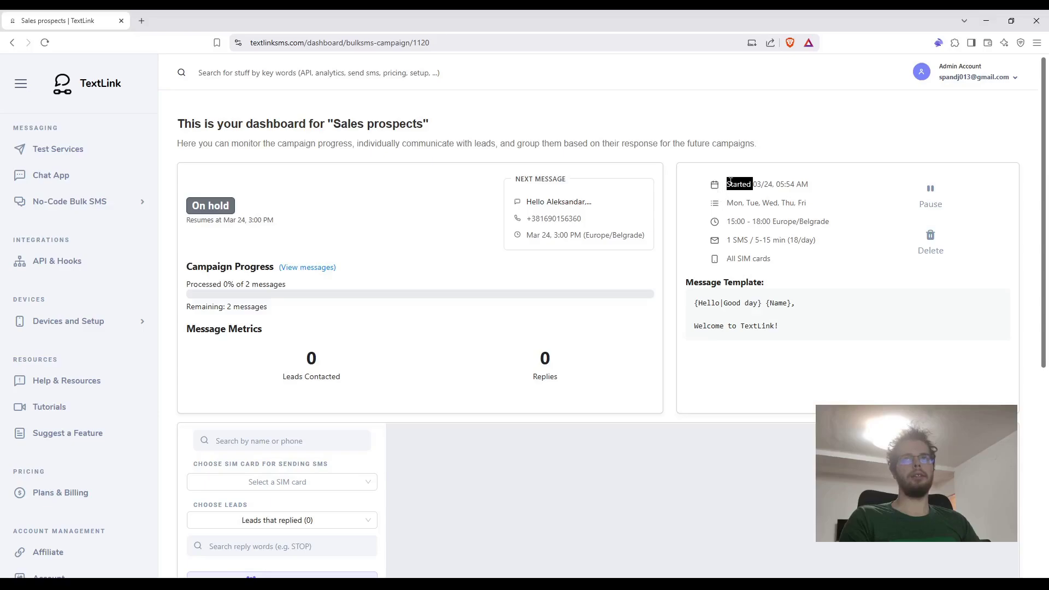
{"action": "left_click_drag", "start_coordinate": [755, 185], "coordinate": [769, 186]}
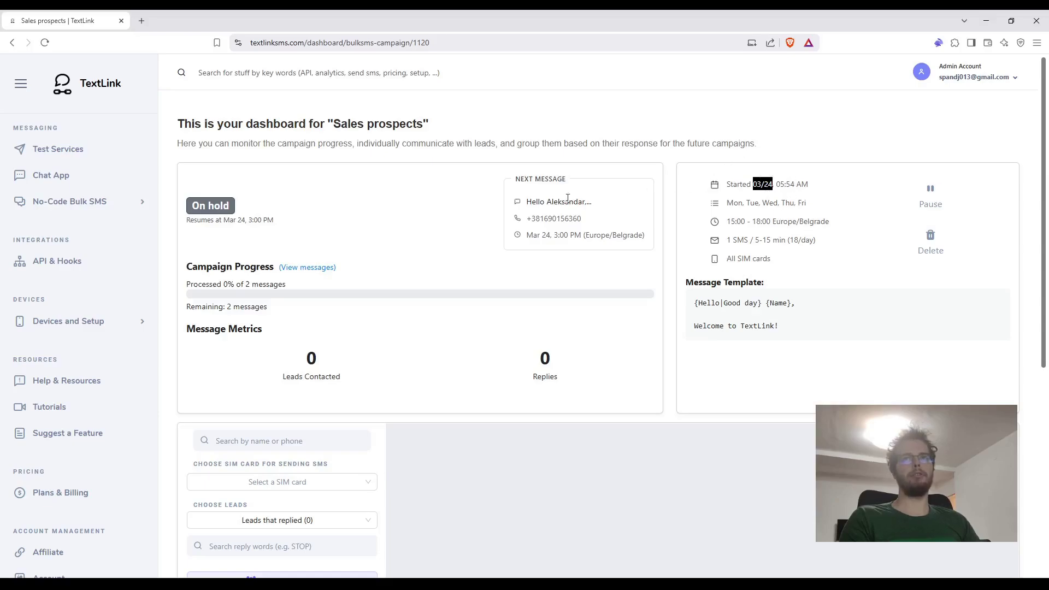
{"action": "left_click", "coordinate": [551, 309]}
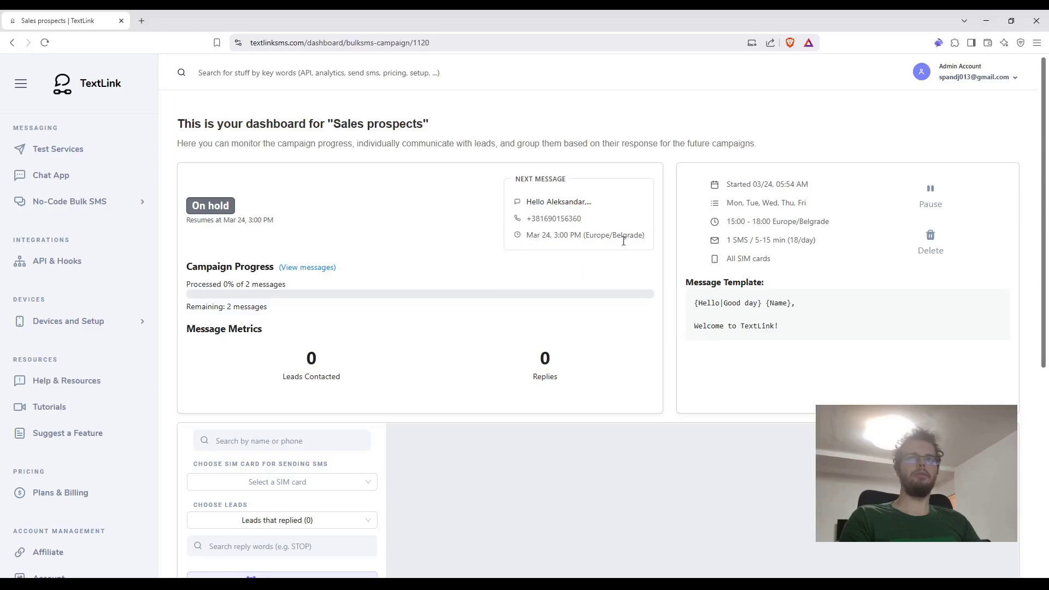
{"action": "double_click", "coordinate": [732, 225]}
{"action": "double_click", "coordinate": [731, 225]}
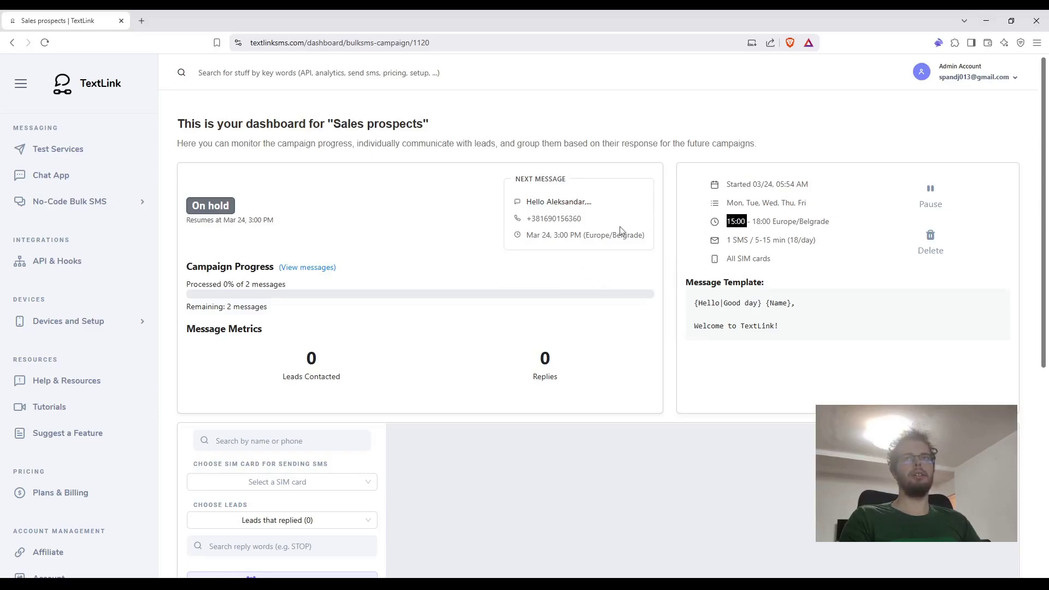
{"action": "left_click_drag", "start_coordinate": [555, 233], "coordinate": [568, 235]}
{"action": "left_click_drag", "start_coordinate": [747, 222], "coordinate": [736, 221]}
{"action": "left_click", "coordinate": [736, 221]}
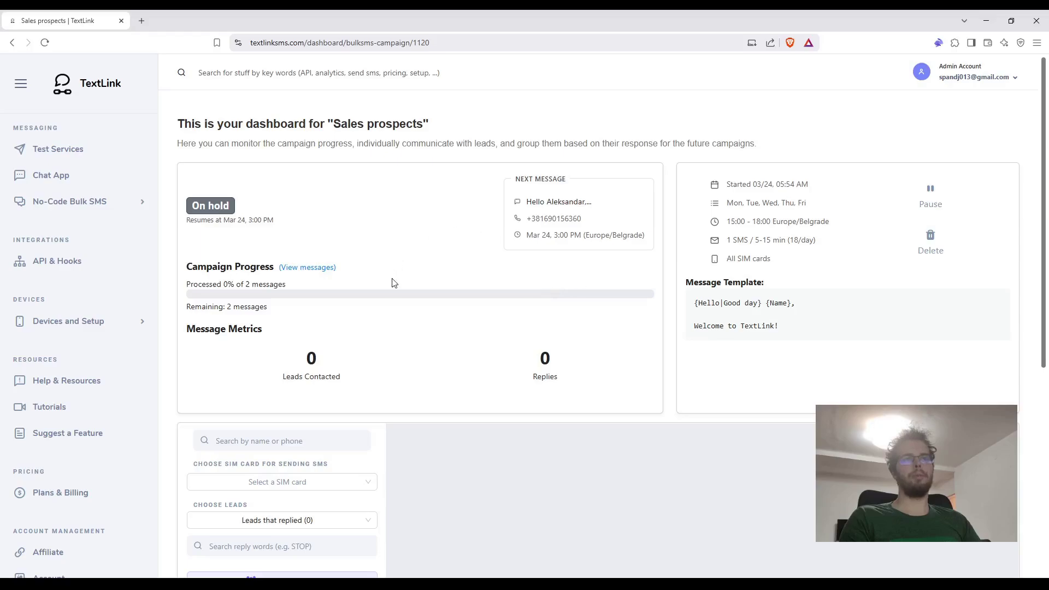
{"action": "mouse_move", "coordinate": [345, 398]}
{"action": "scroll", "coordinate": [368, 213], "scroll_direction": "down", "scroll_amount": 5}
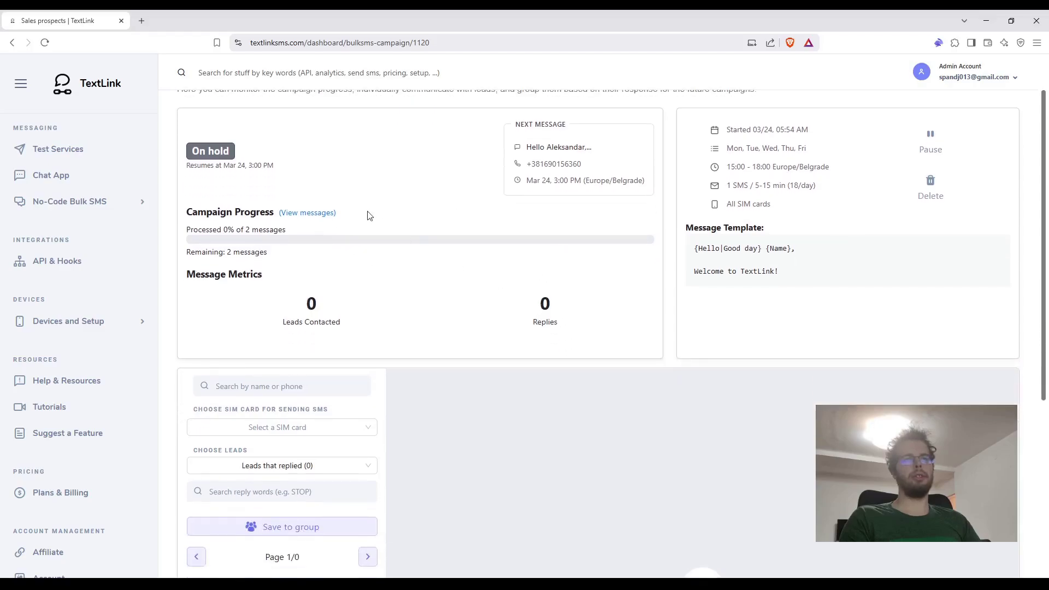
{"action": "scroll", "coordinate": [622, 260], "scroll_direction": "up", "scroll_amount": 5}
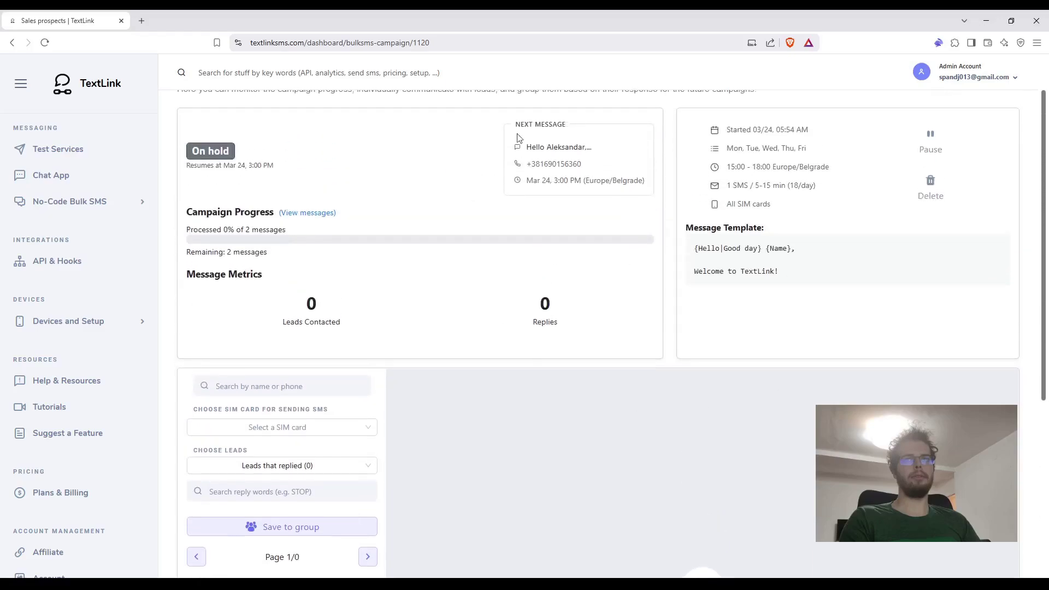